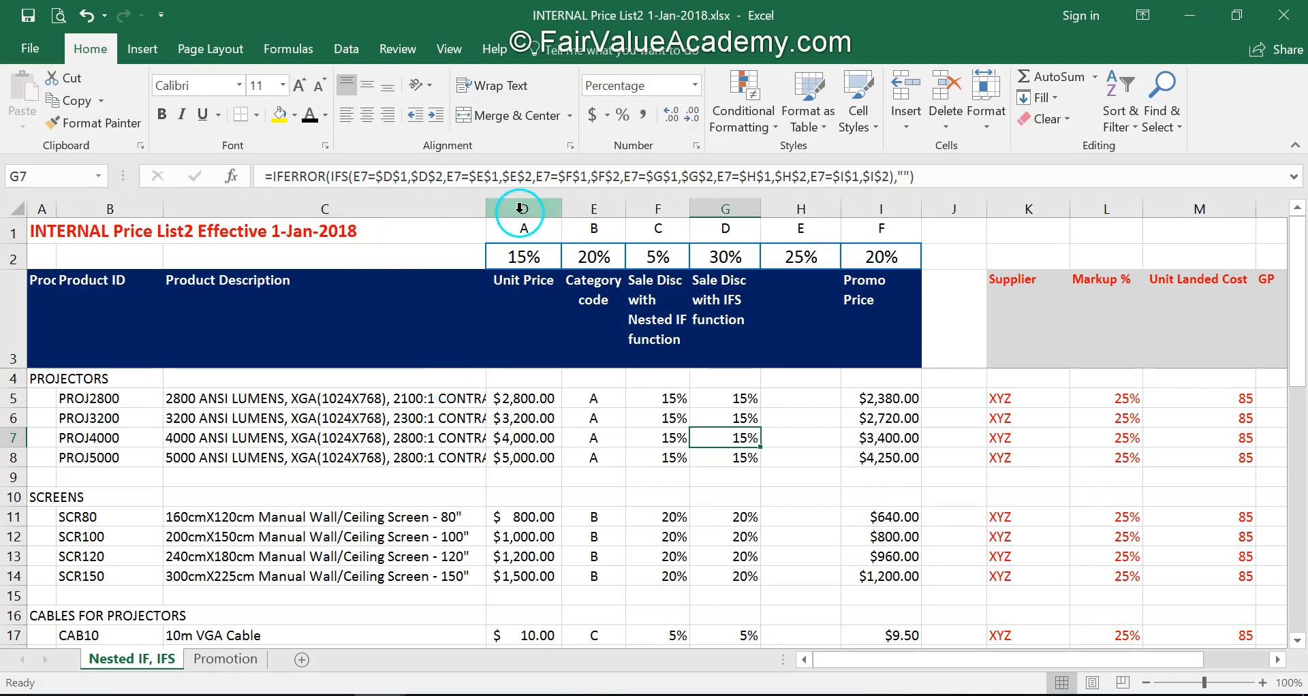
# Examine the existing IFS discount formula in G5 and the category code in E5 that it checks.
pyautogui.click(811, 396)
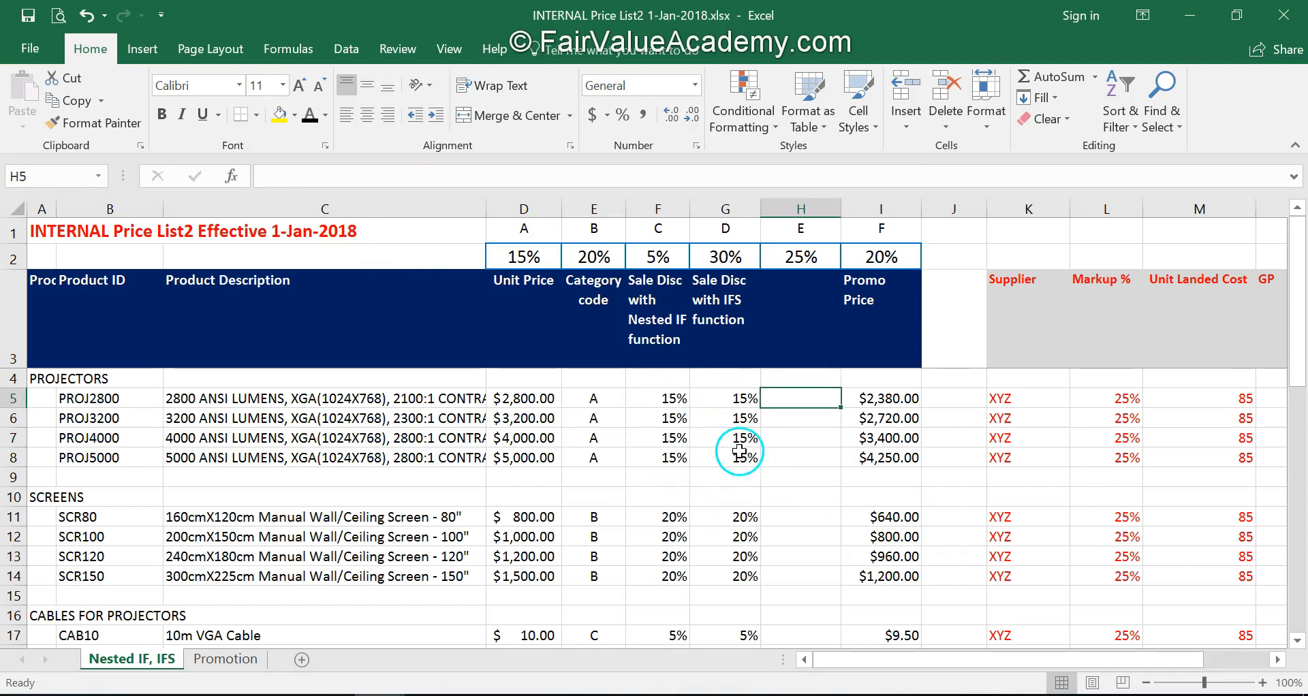
pyautogui.click(734, 399)
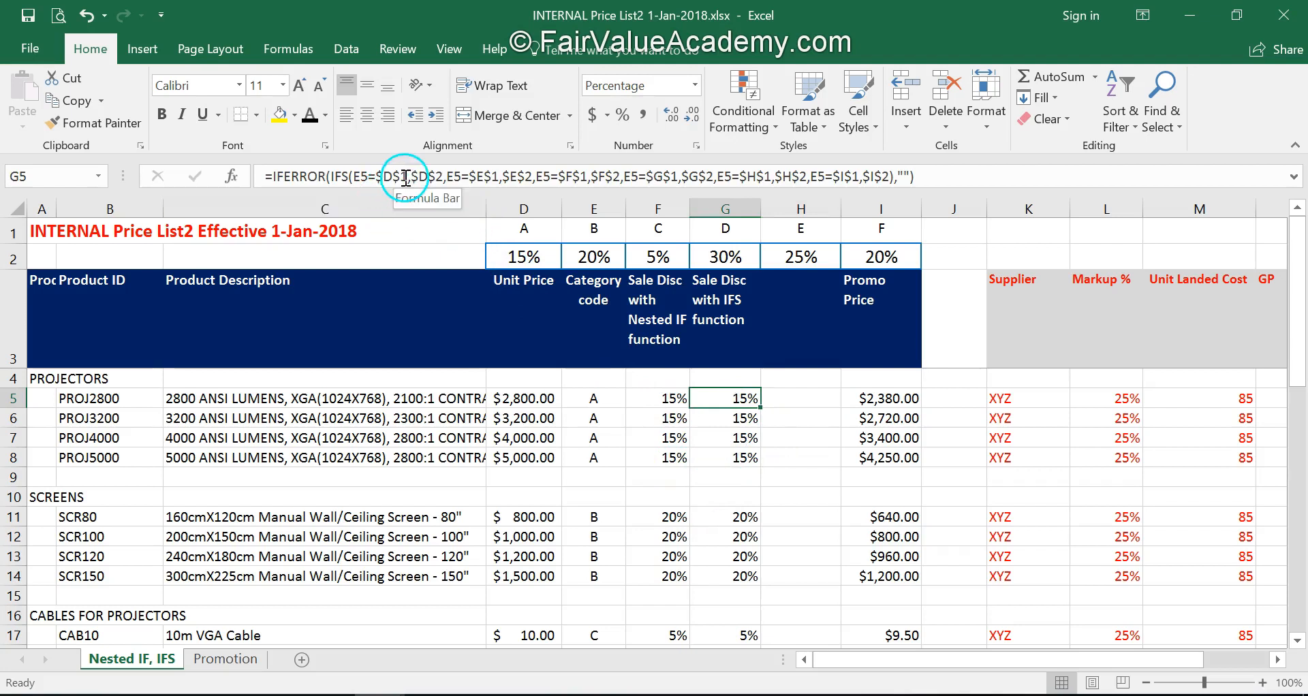
pyautogui.click(587, 399)
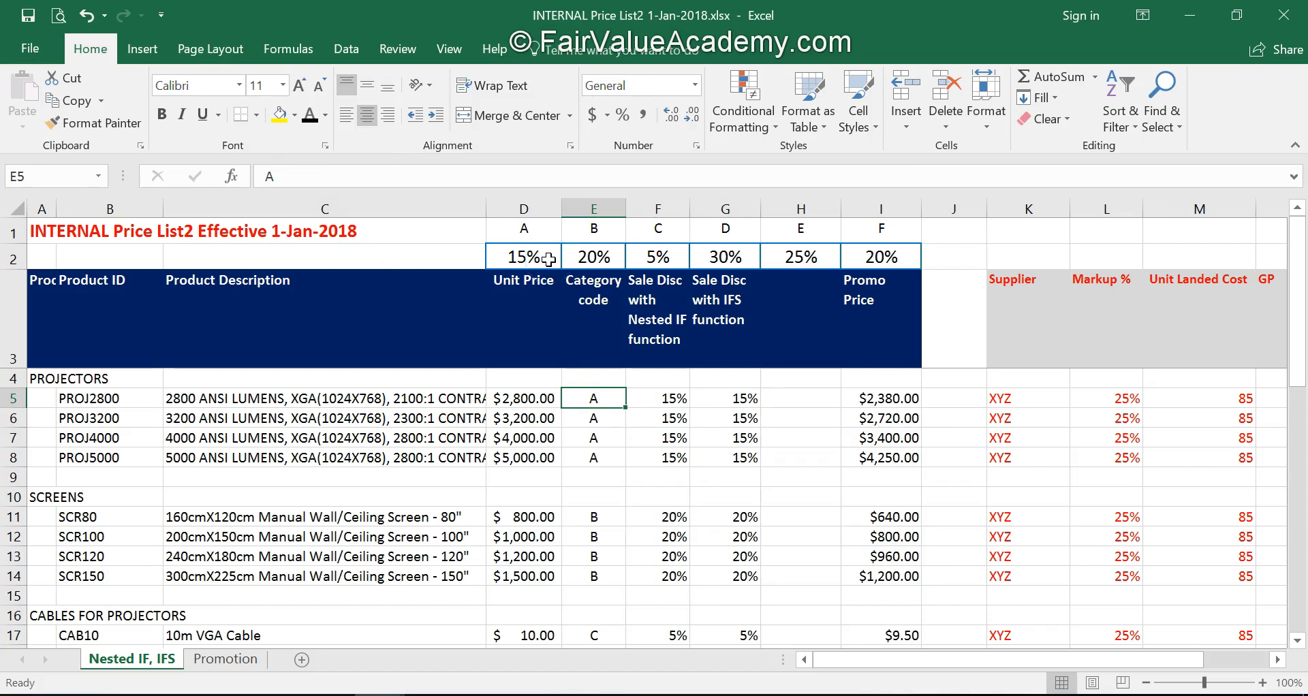
# Set the font colour of the "Sale Disc with VLOOKUP function" header in H3 to white.
pyautogui.click(806, 333)
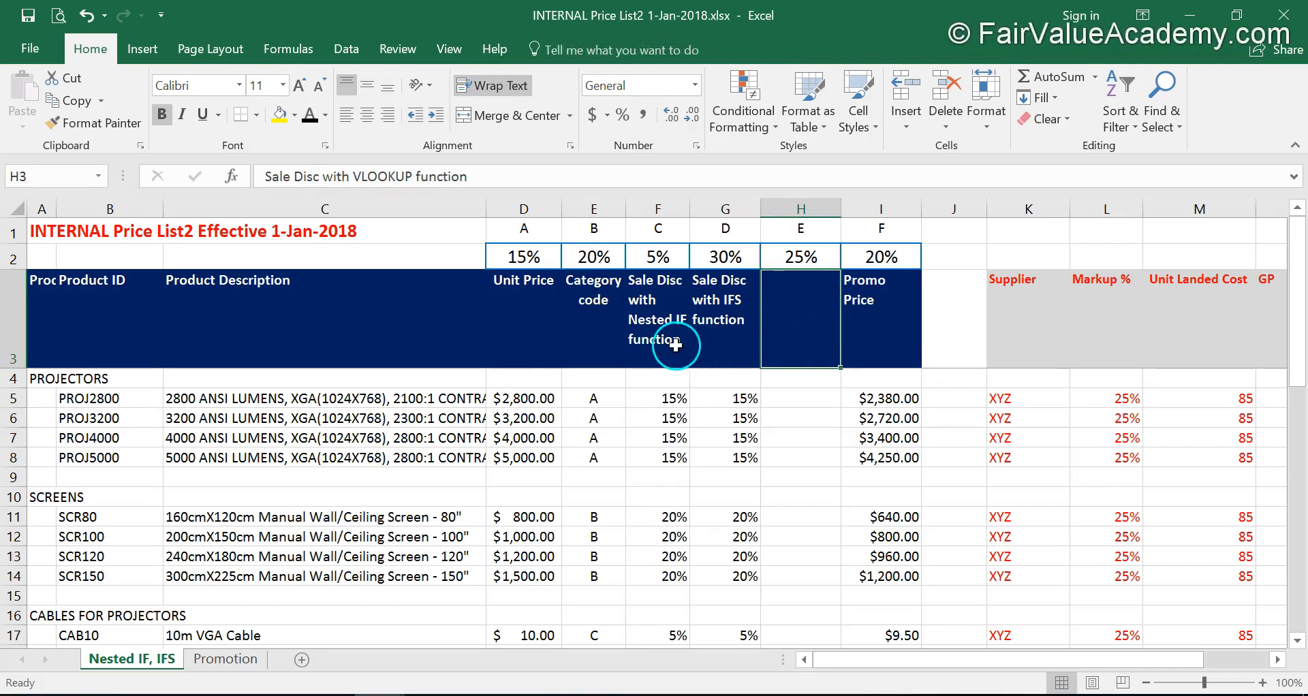
pyautogui.click(324, 115)
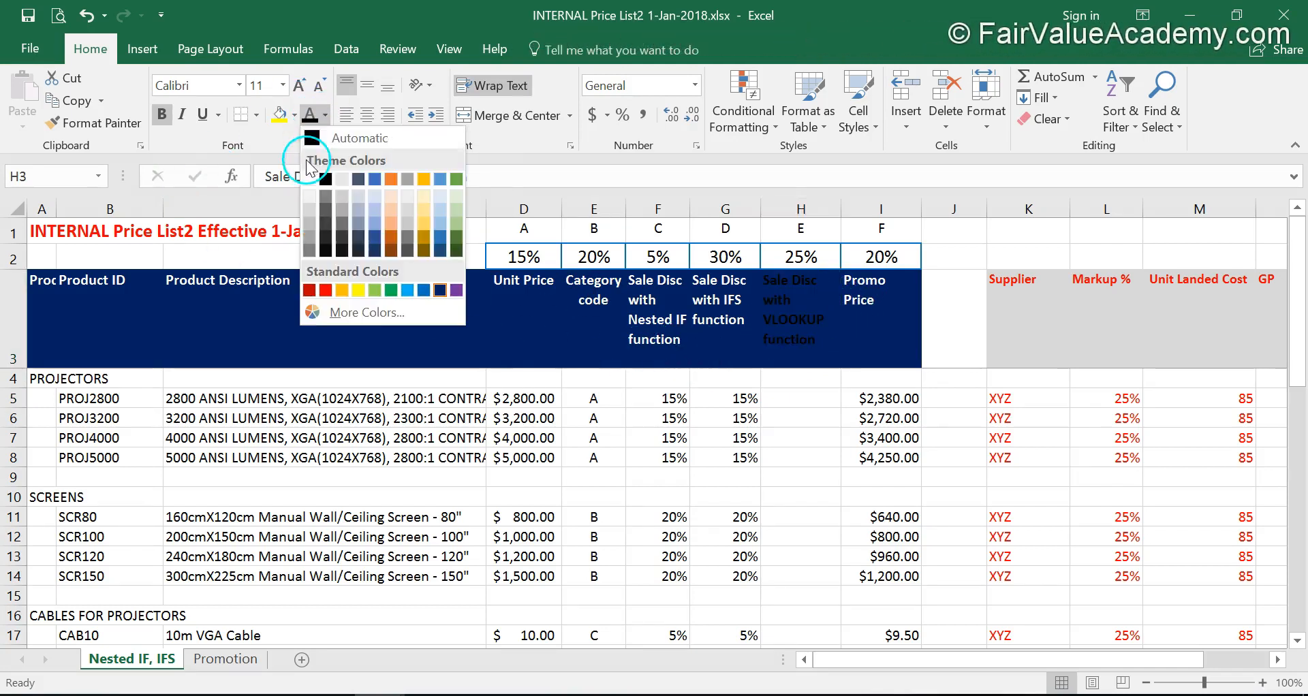
pyautogui.click(310, 177)
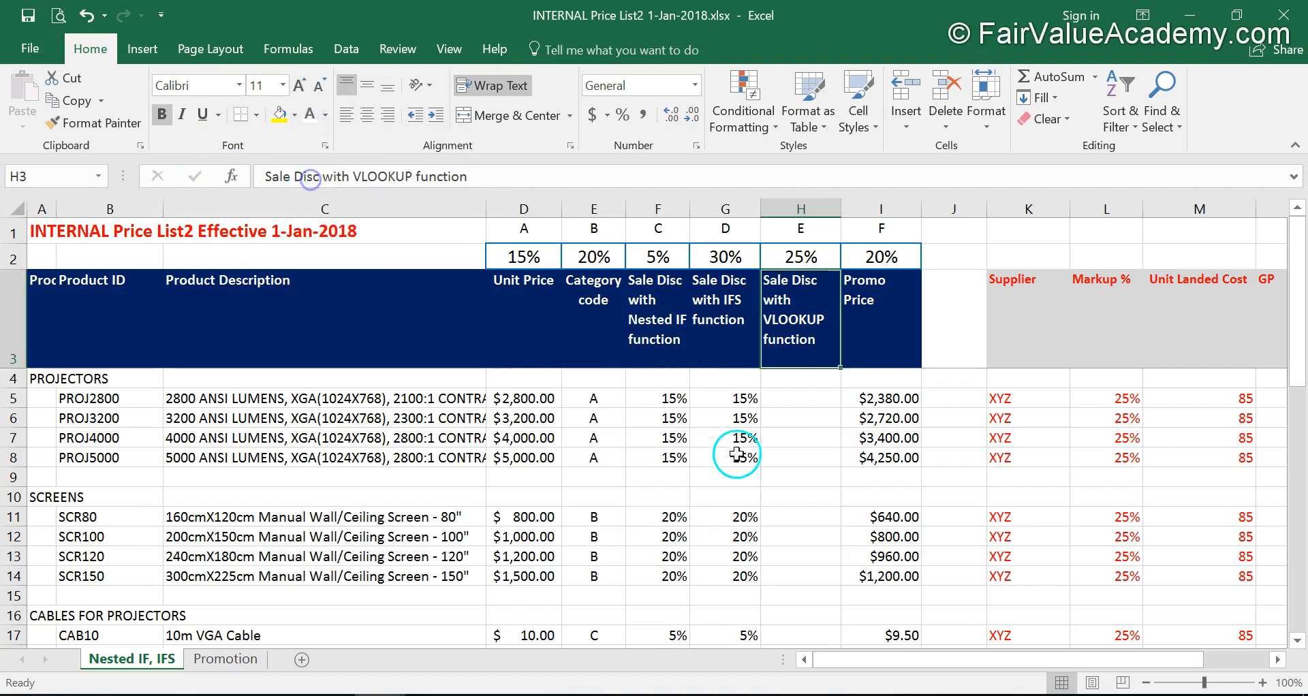
pyautogui.click(796, 405)
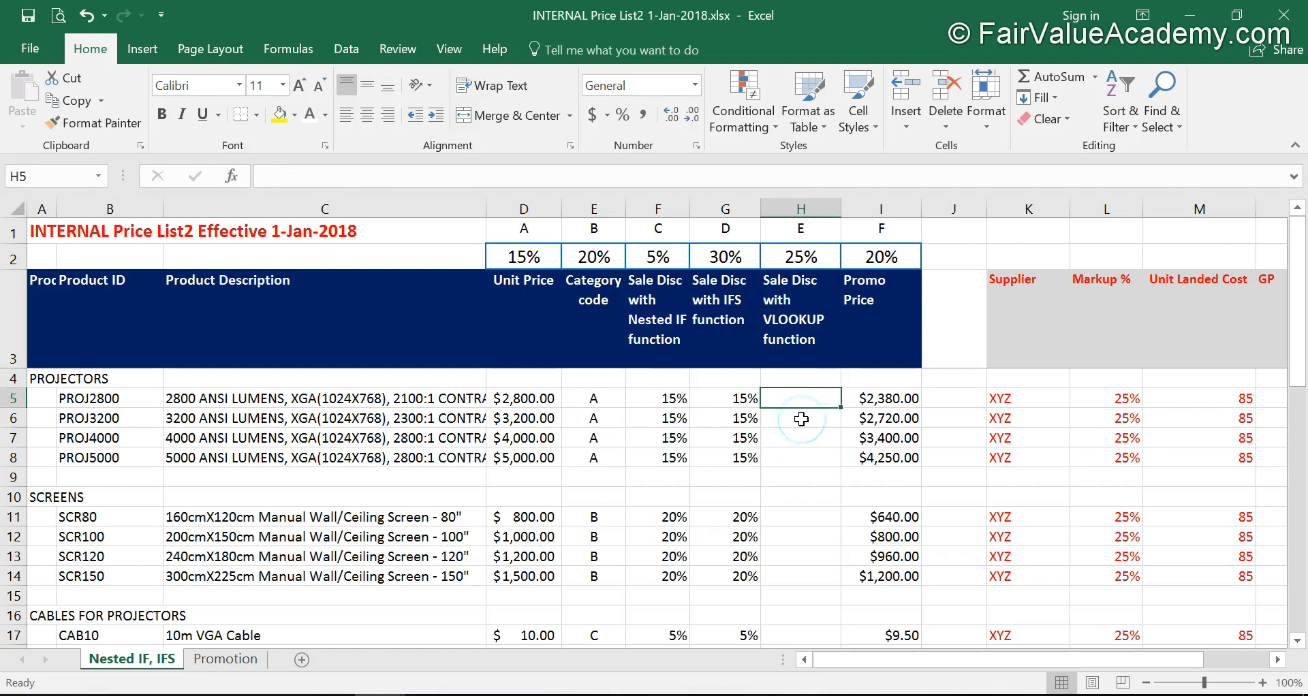
pyautogui.write('=')
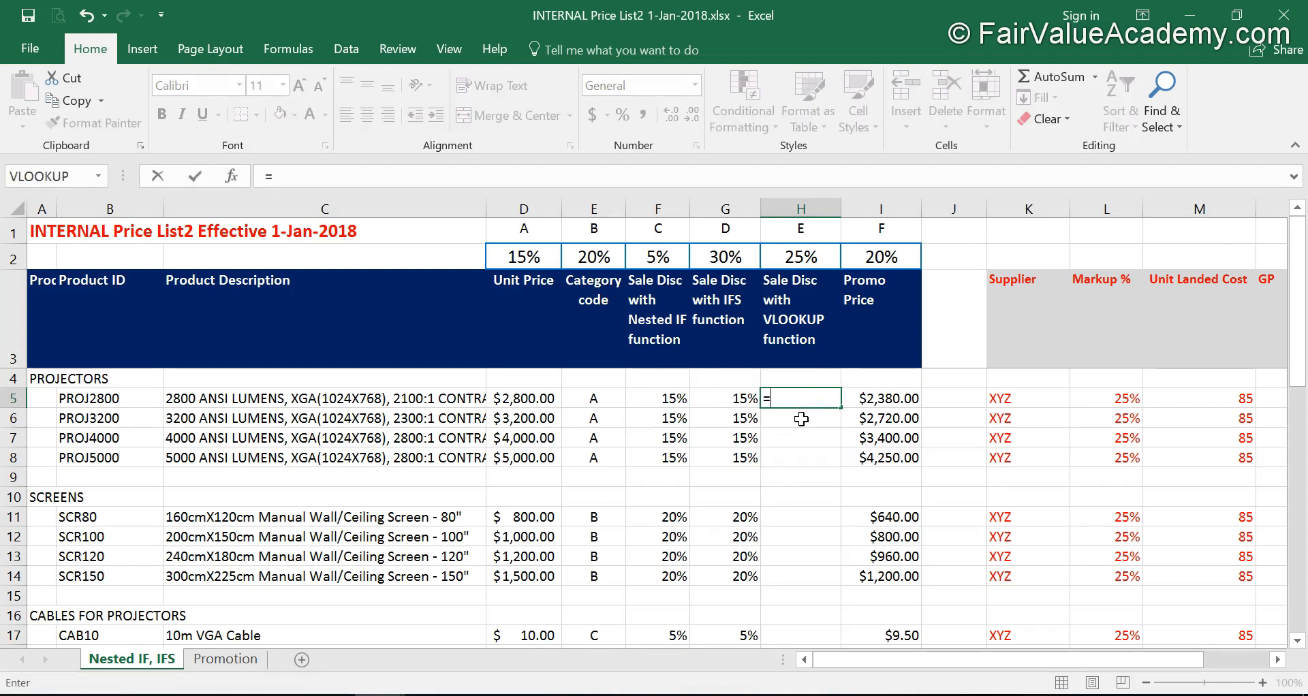
pyautogui.write('vlook')
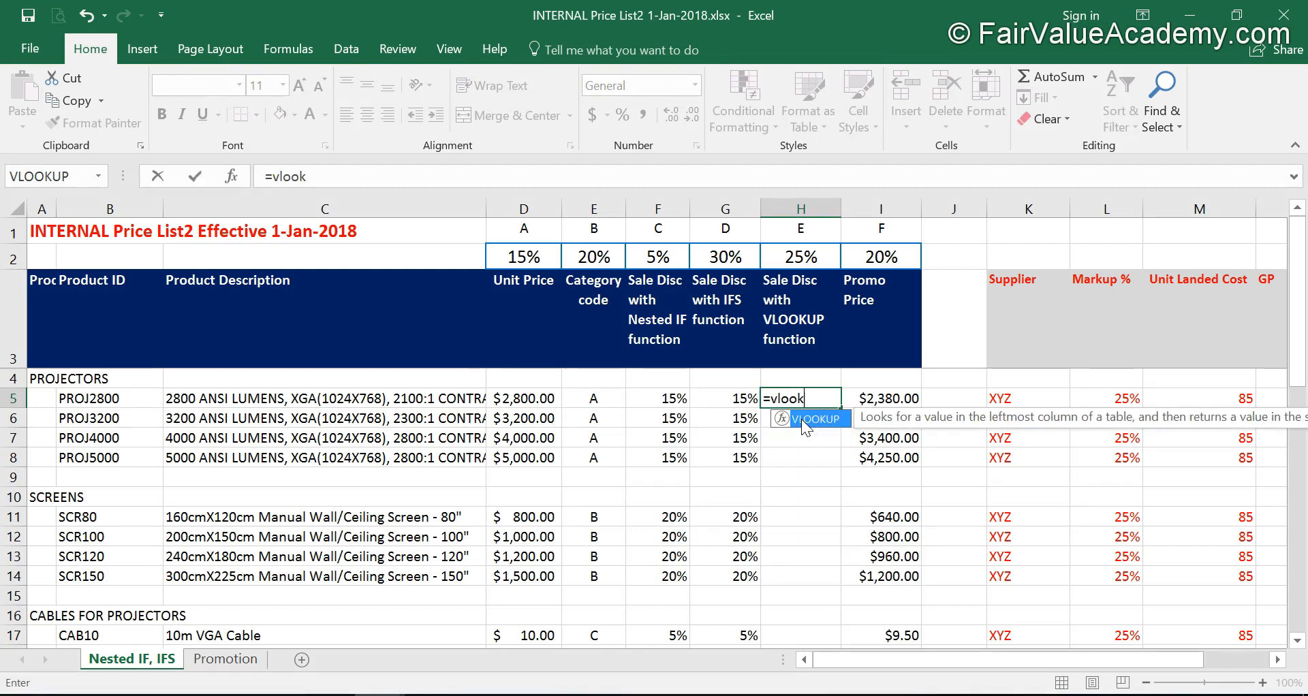
pyautogui.write('up(')
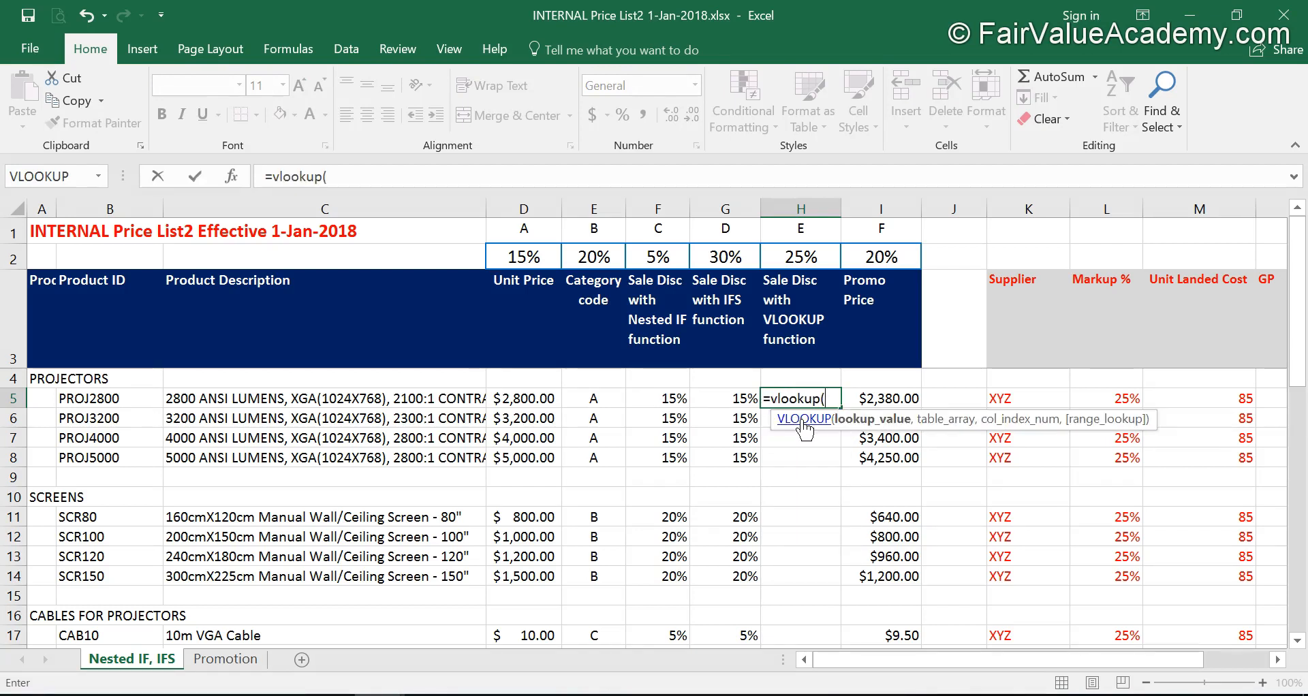
pyautogui.click(888, 428)
pyautogui.press('Escape')
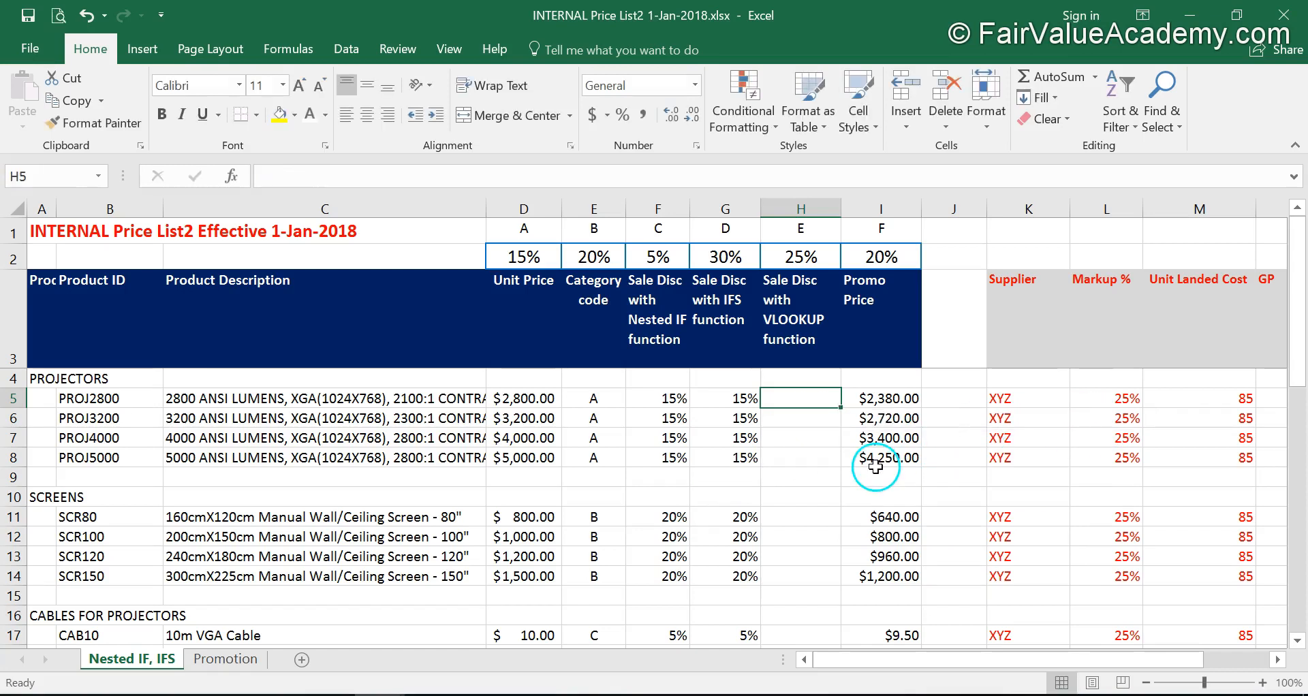
# Insert a VLOOKUP function in H5 with E5 as the lookup value and Promotion!B2:C7 as the table array.
pyautogui.click(232, 179)
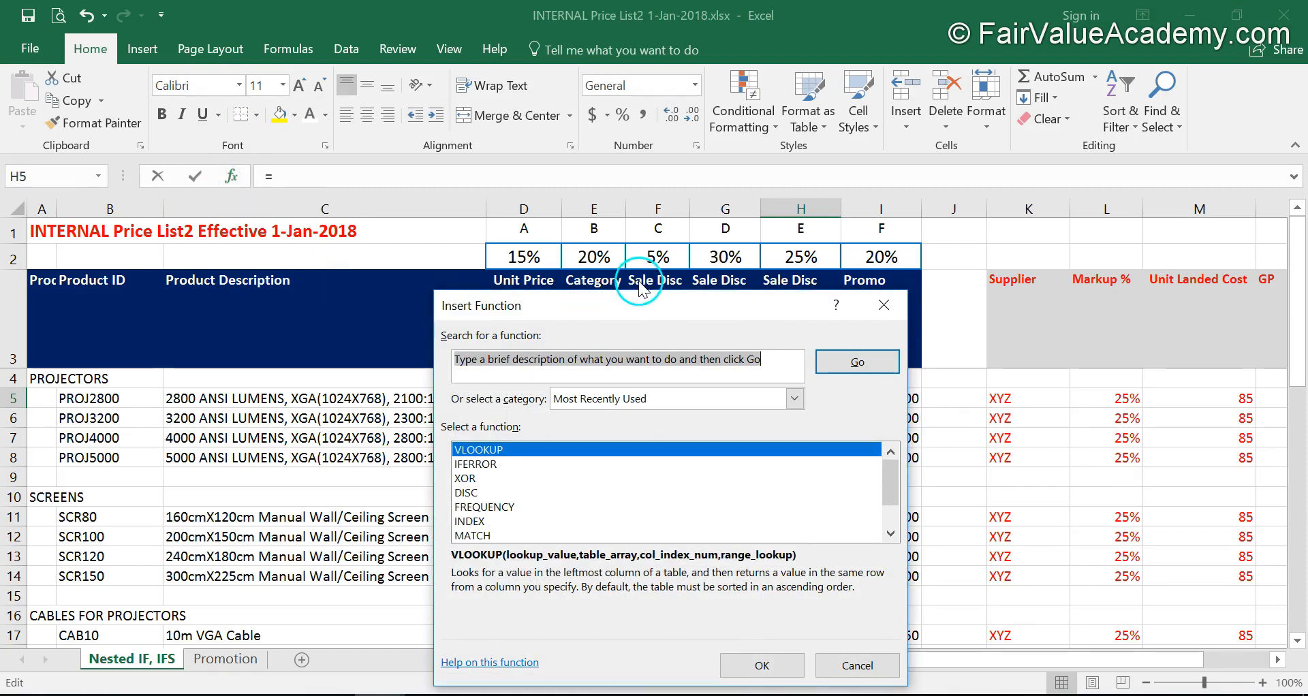
pyautogui.moveTo(641, 299); pyautogui.dragTo(298, 201)
pyautogui.click(418, 568)
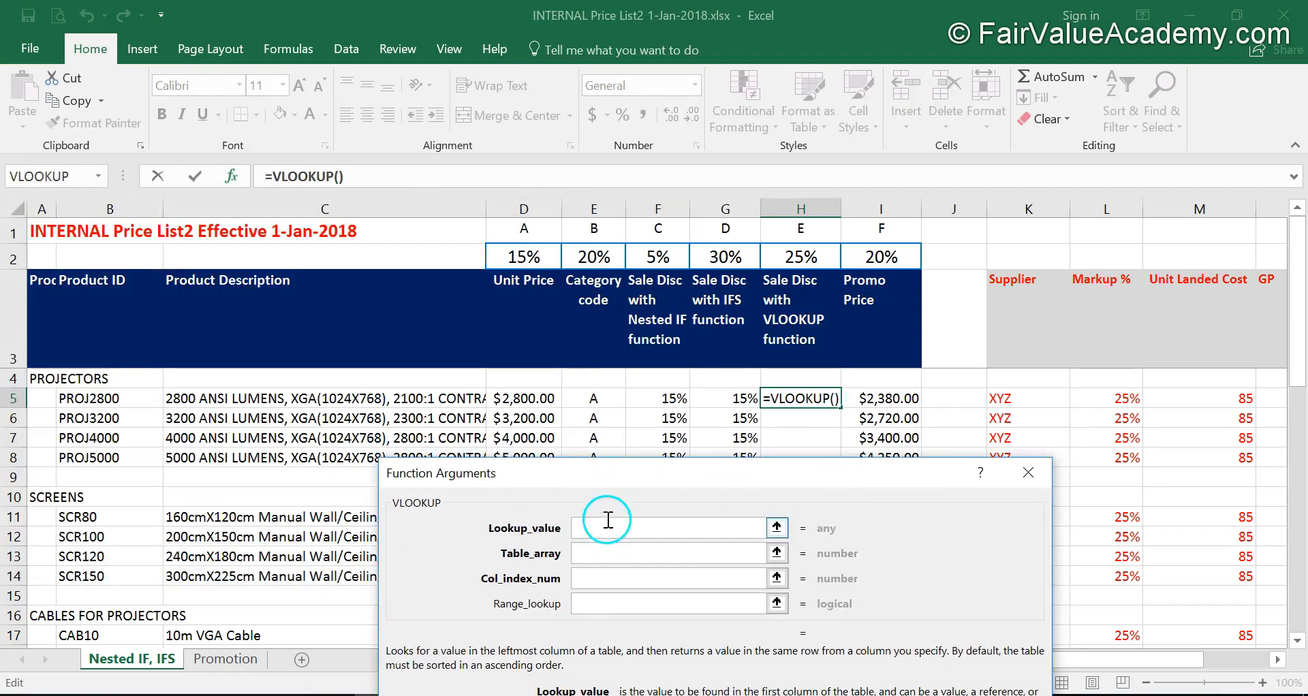
pyautogui.click(594, 400)
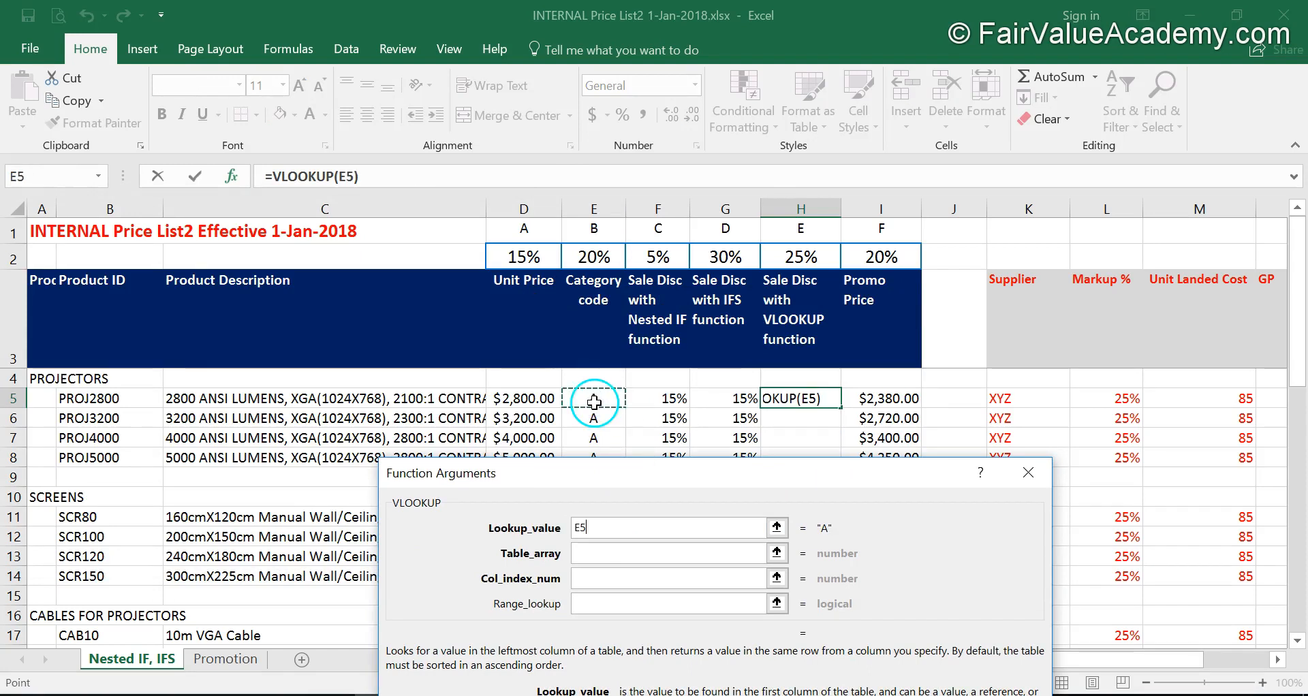
pyautogui.click(603, 549)
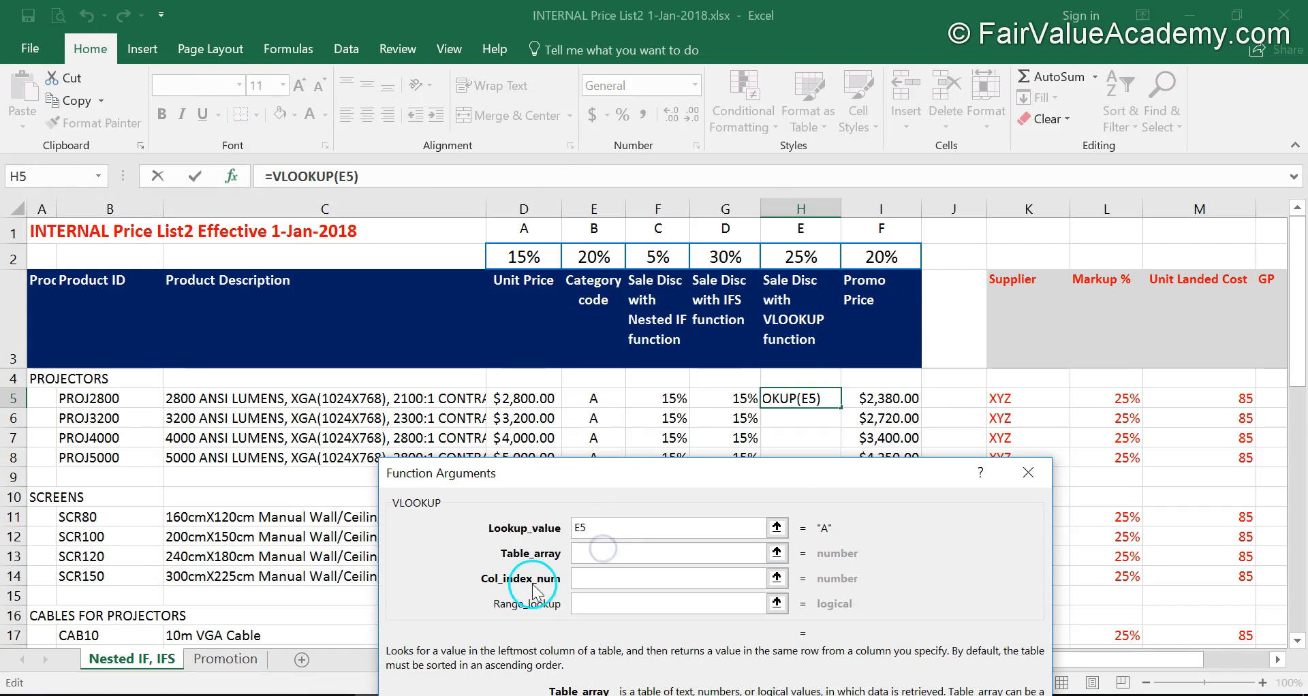
pyautogui.click(225, 659)
pyautogui.moveTo(108, 333); pyautogui.dragTo(253, 506)
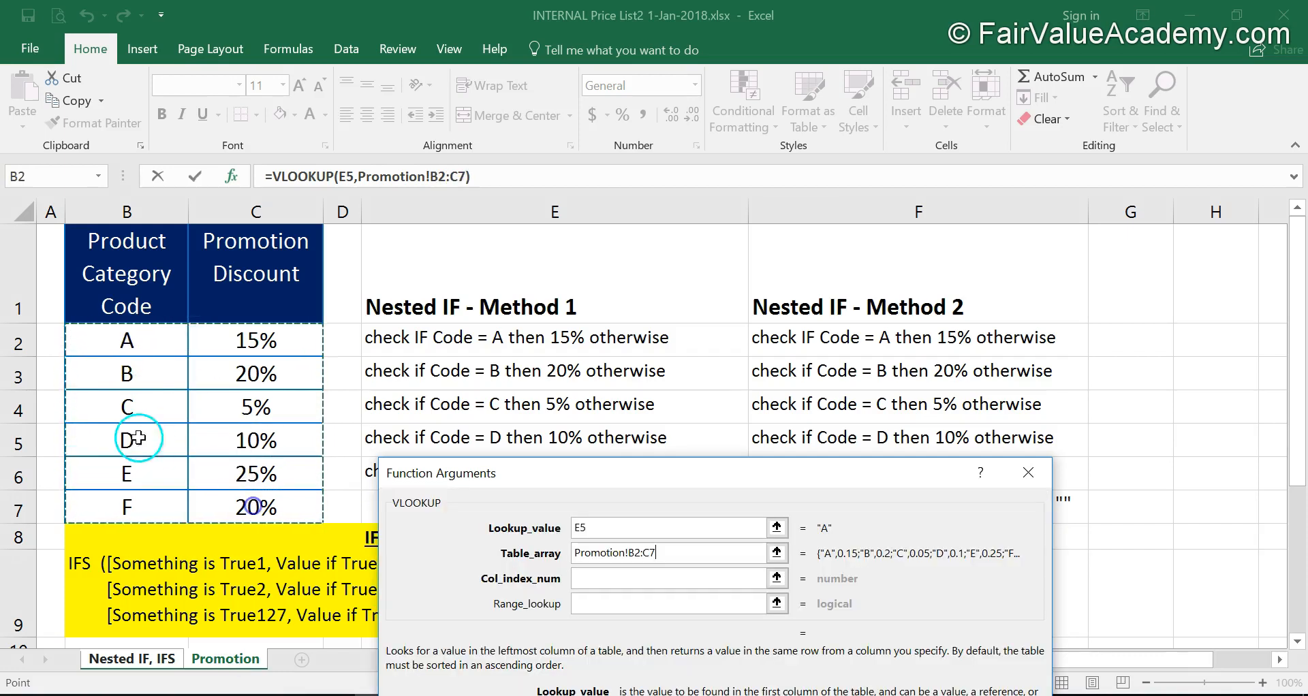
# Complete the VLOOKUP in H5 with column index number 2 and range lookup FALSE.
pyautogui.click(576, 576)
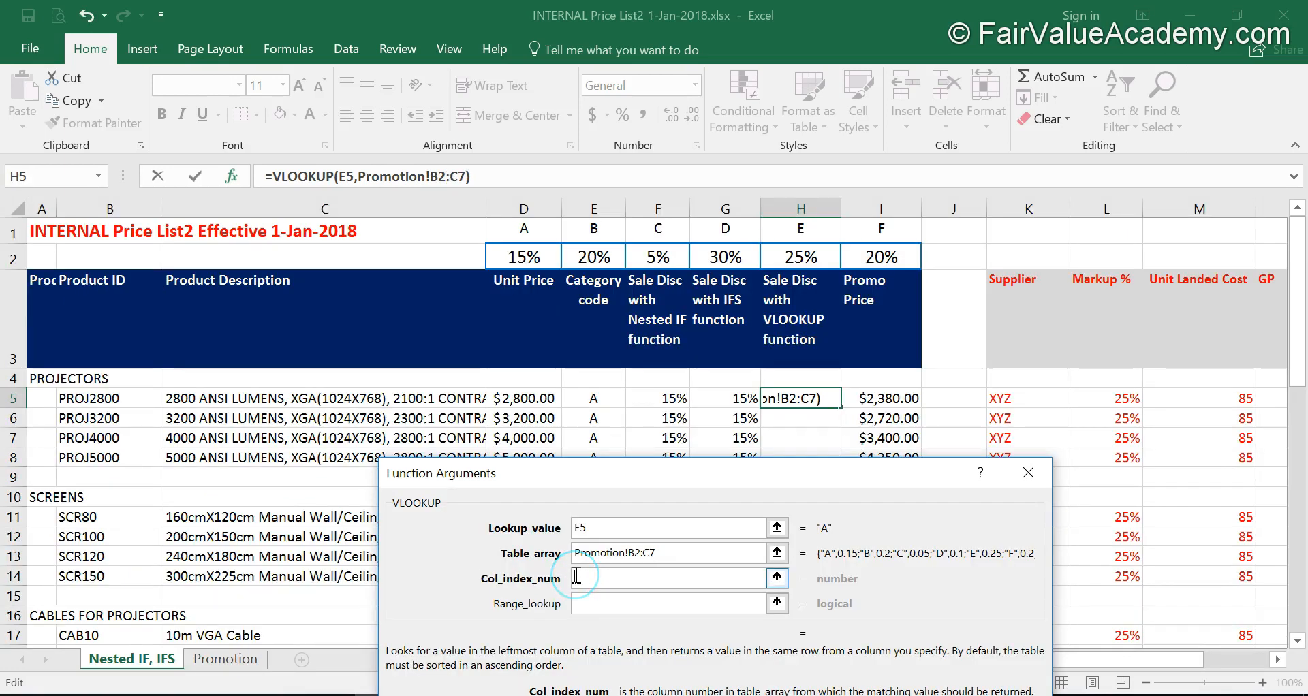
pyautogui.write('2')
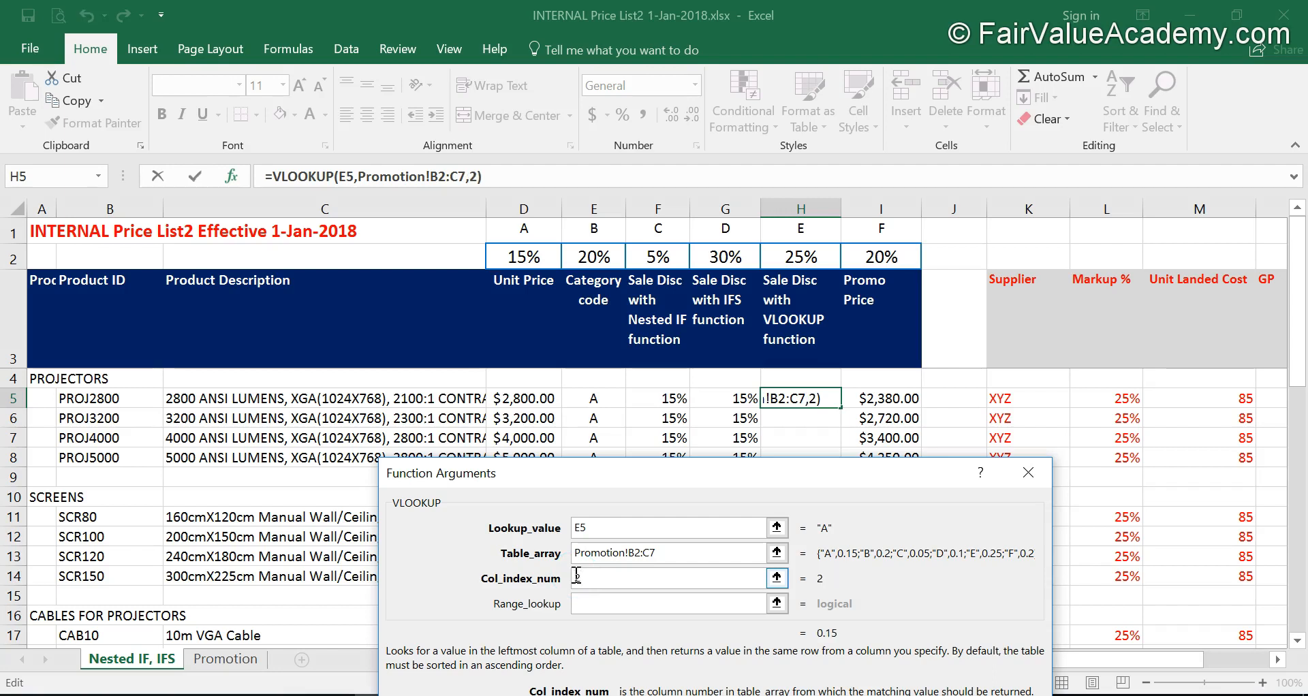
pyautogui.click(602, 604)
pyautogui.write('flas')
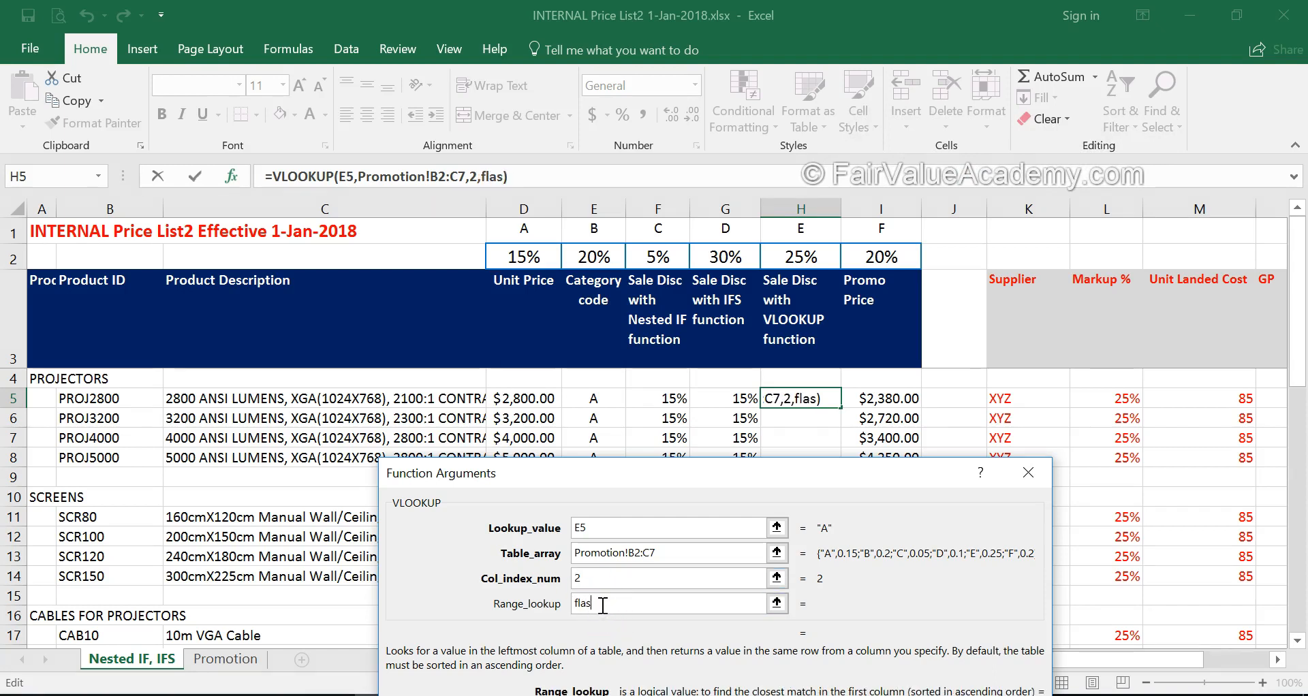
pyautogui.write('e')
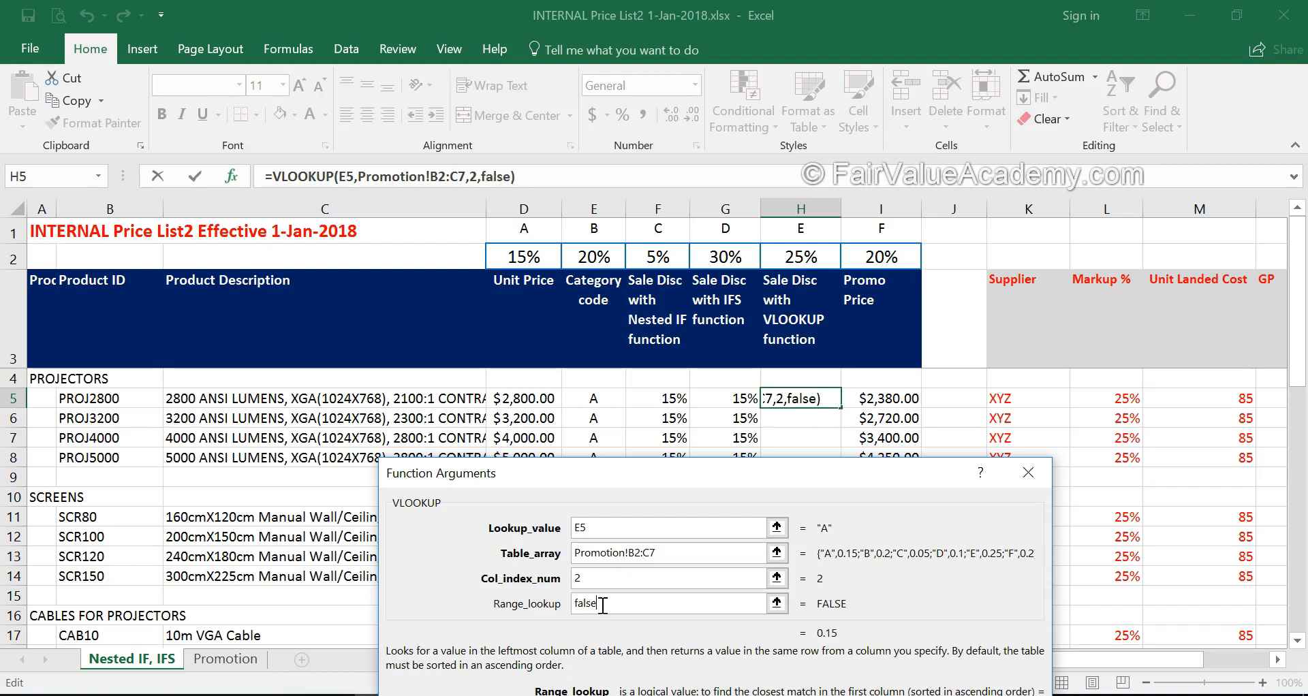
pyautogui.moveTo(825, 470); pyautogui.dragTo(823, 263)
pyautogui.click(906, 586)
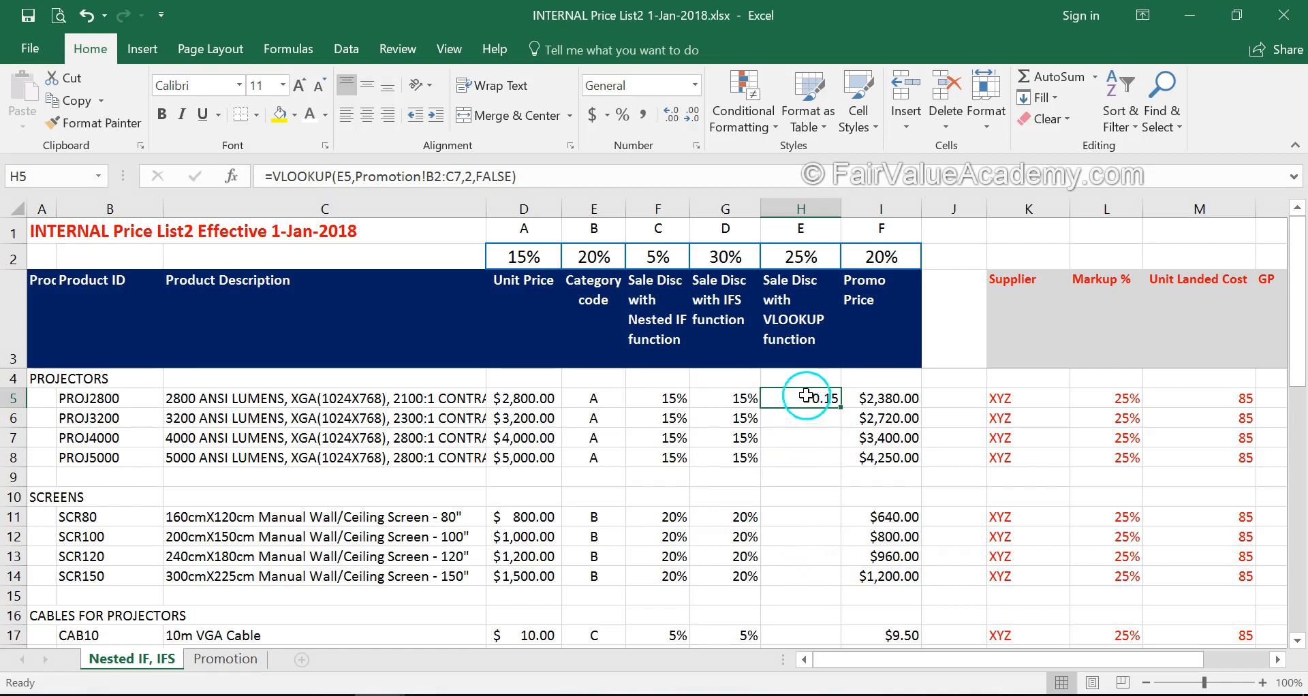
# Format the VLOOKUP discount column from H4 to H37 as percentages.
pyautogui.moveTo(841, 407); pyautogui.dragTo(804, 597)
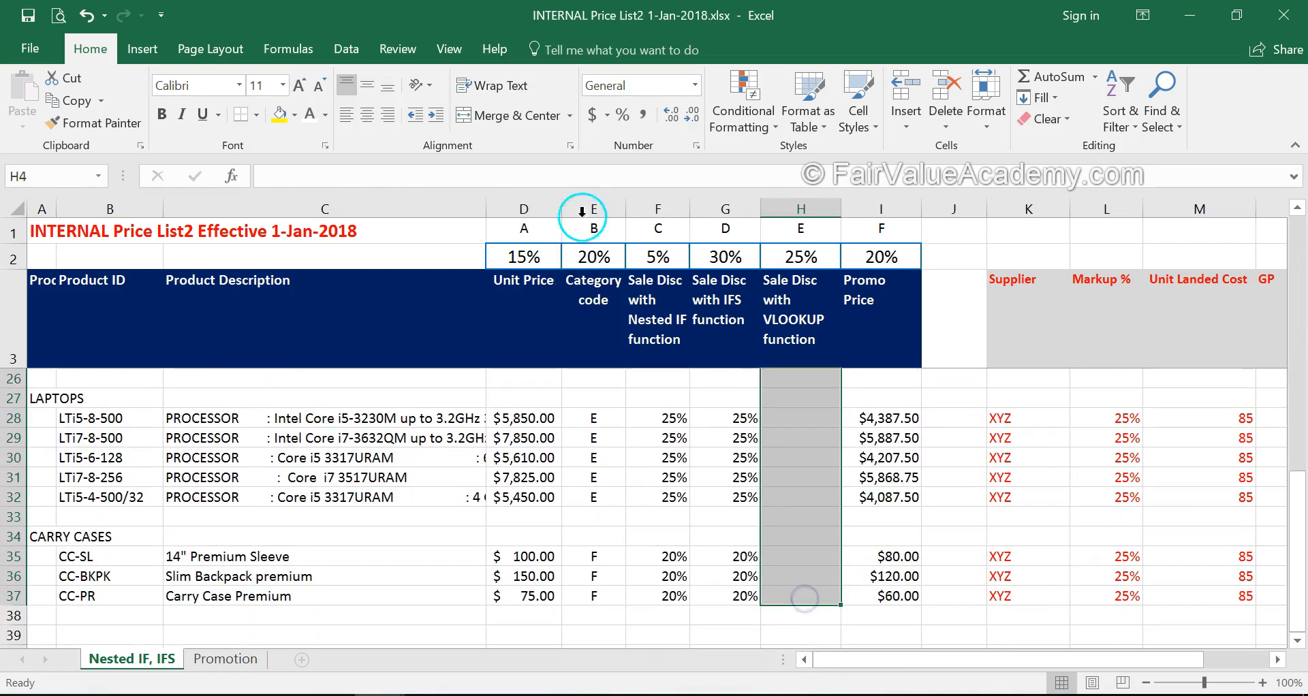
pyautogui.click(622, 114)
pyautogui.click(787, 418)
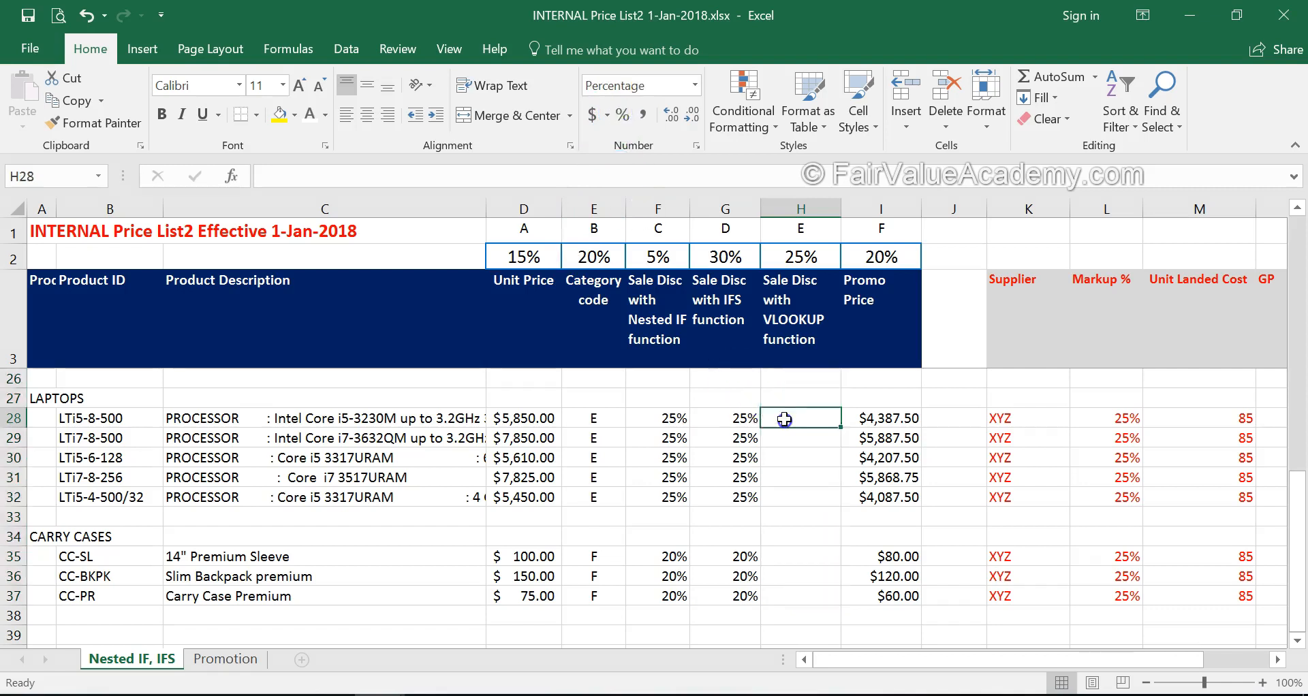
# Fill the VLOOKUP formula from H5 down to H11.
pyautogui.scroll(7, 787, 418)
pyautogui.click(827, 399)
pyautogui.moveTo(840, 407); pyautogui.dragTo(829, 530)
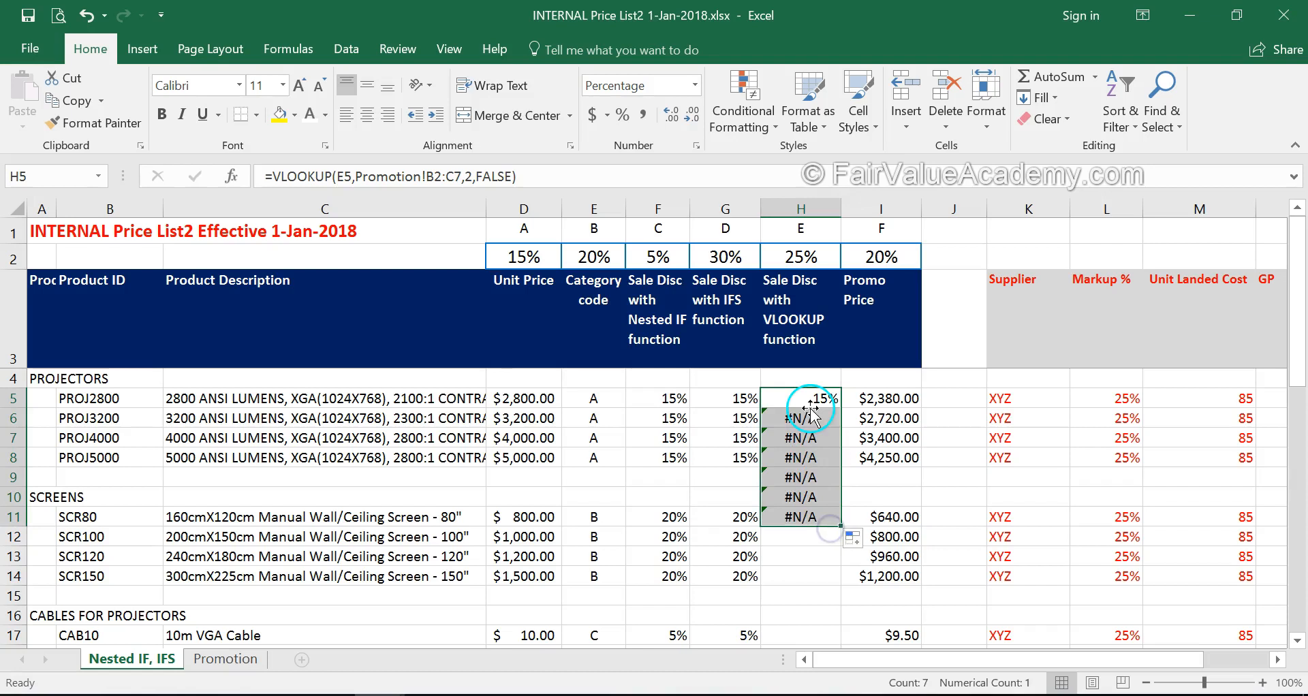
# Compare the table ranges in the H5 and H6 formulas with the discount table on the Promotion sheet.
pyautogui.click(824, 400)
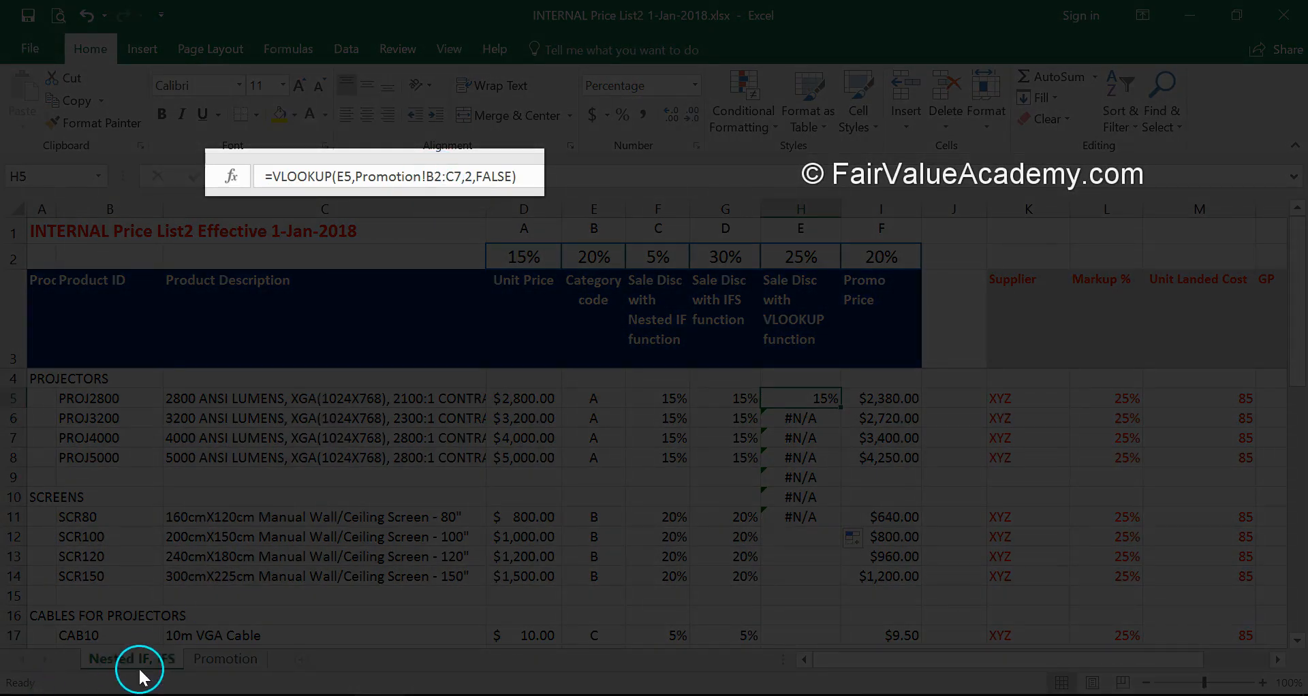
pyautogui.click(217, 661)
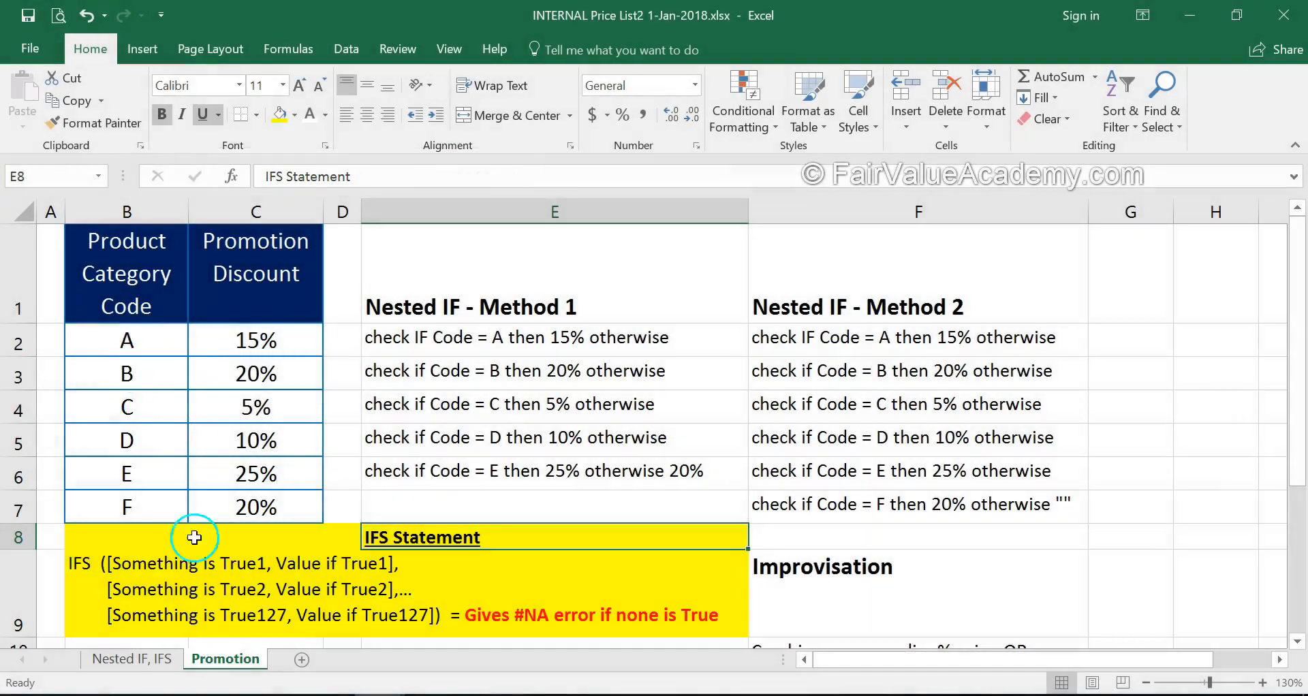
pyautogui.click(131, 658)
pyautogui.click(792, 414)
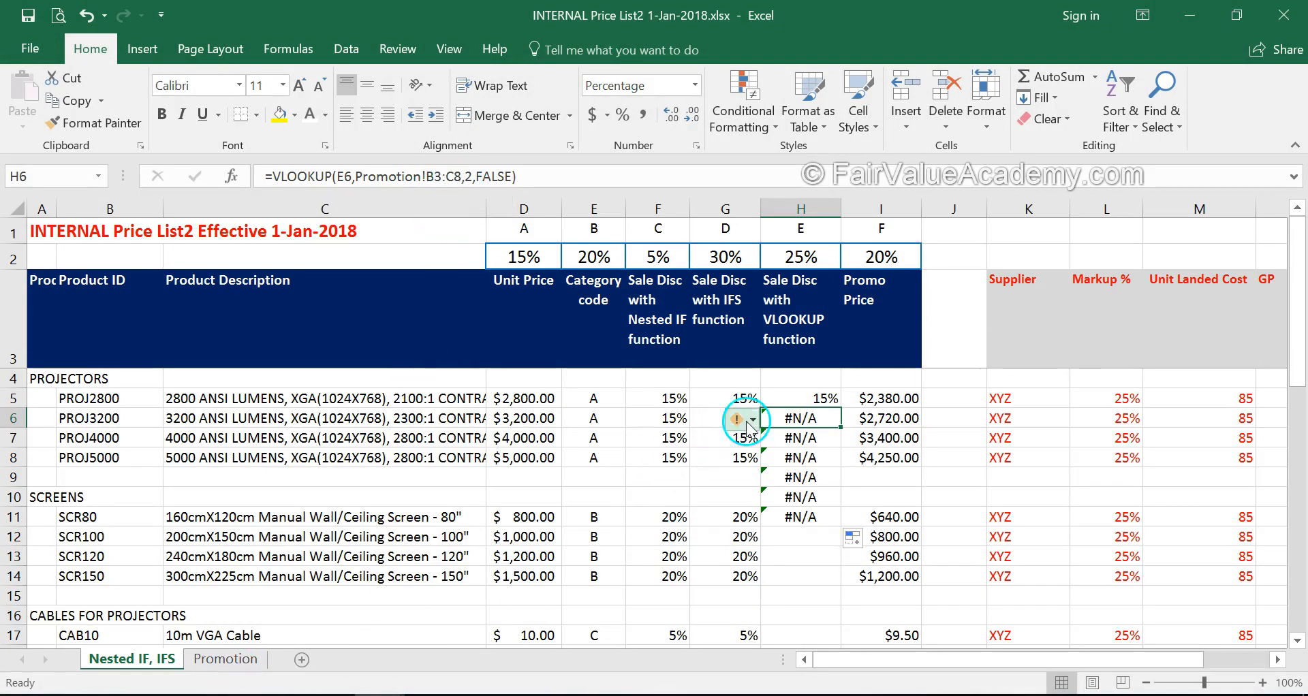
# Make the table array in the H5 VLOOKUP formula an absolute reference, Promotion!$B$2:$C$7.
pyautogui.click(806, 396)
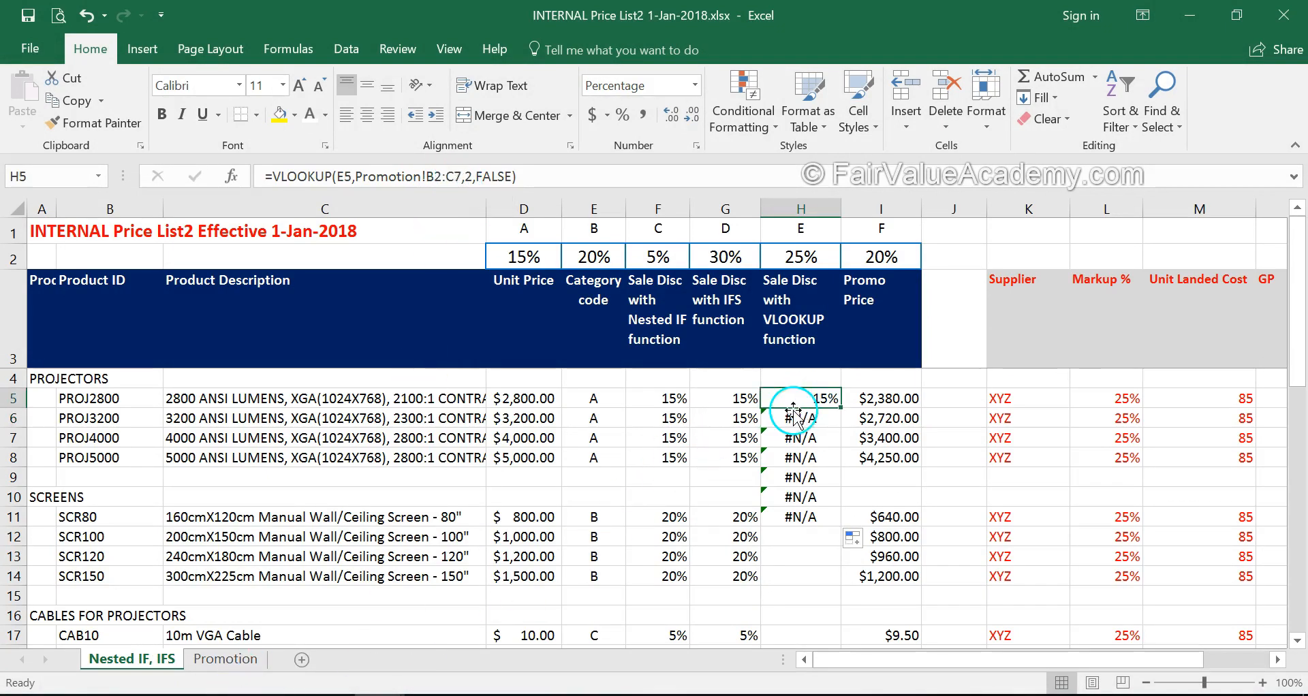
pyautogui.click(426, 176)
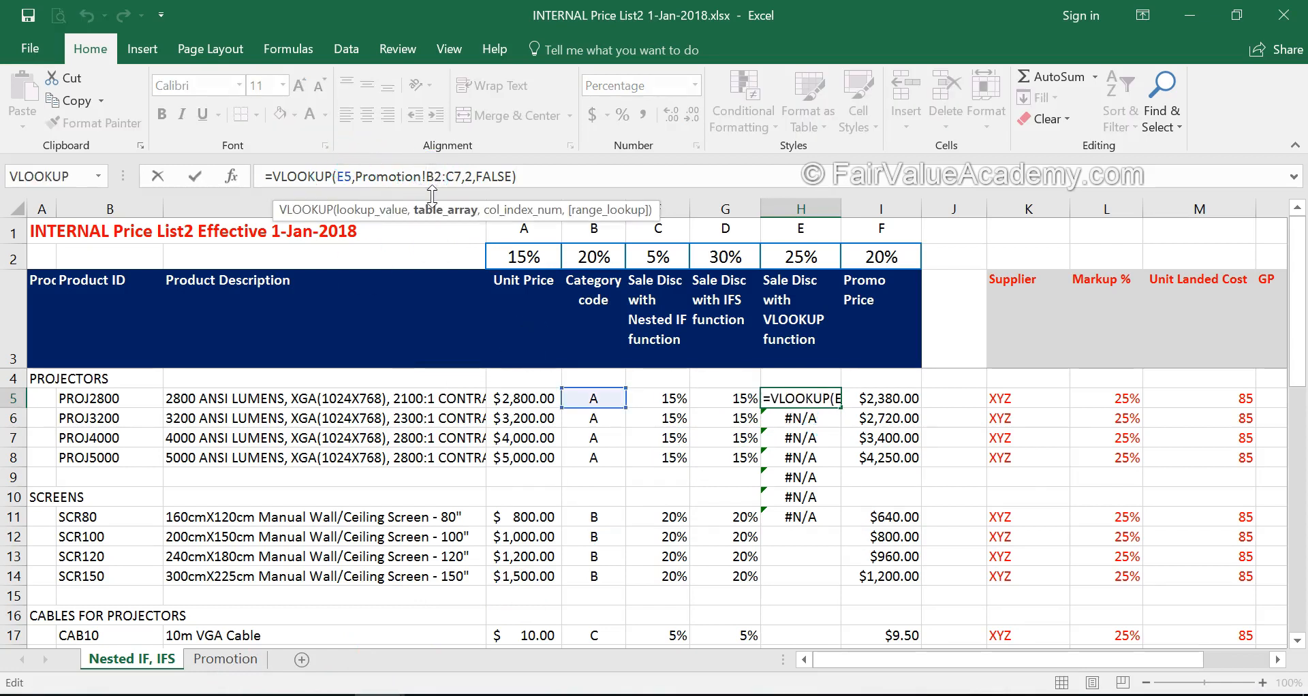
pyautogui.press('F4')
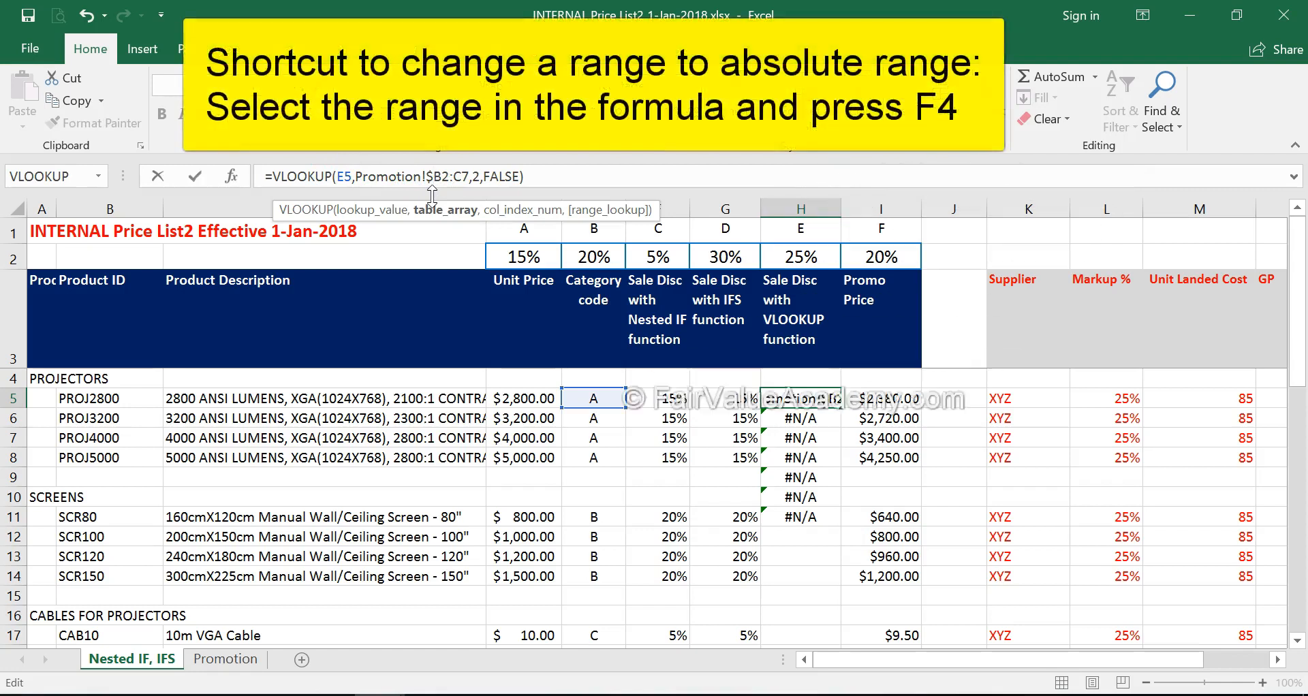
pyautogui.click(433, 178)
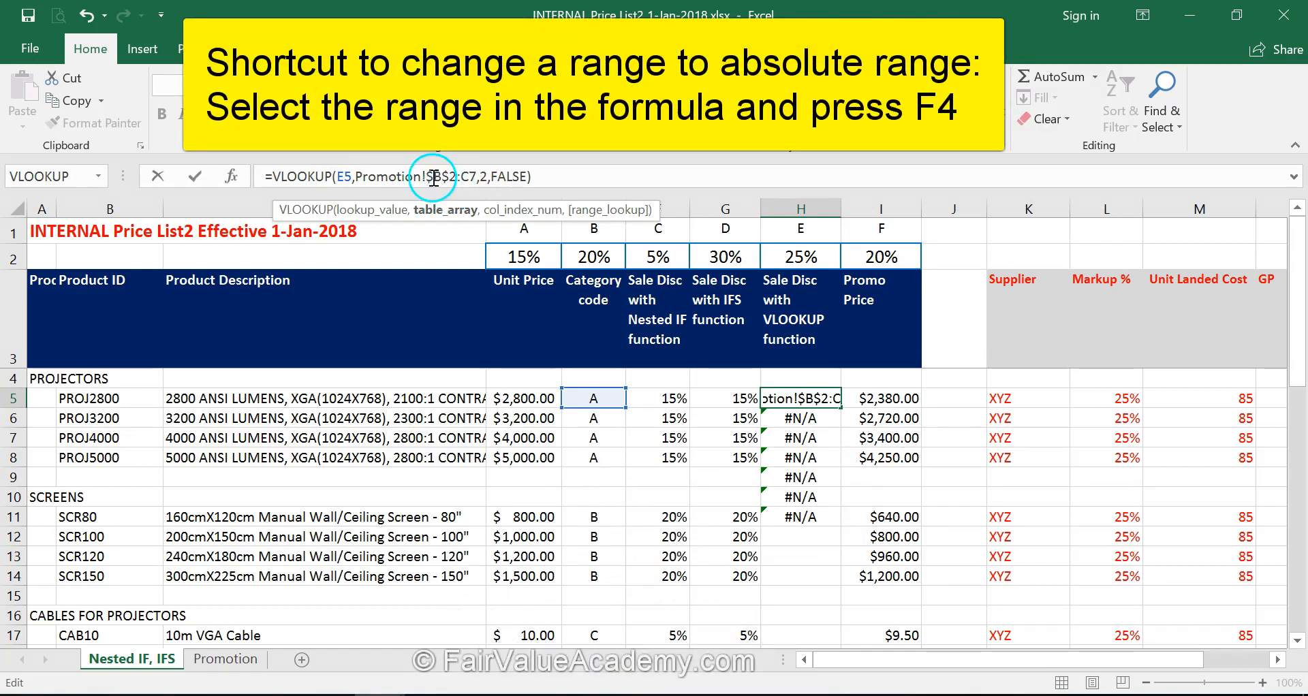
pyautogui.click(463, 174)
pyautogui.press('F4')
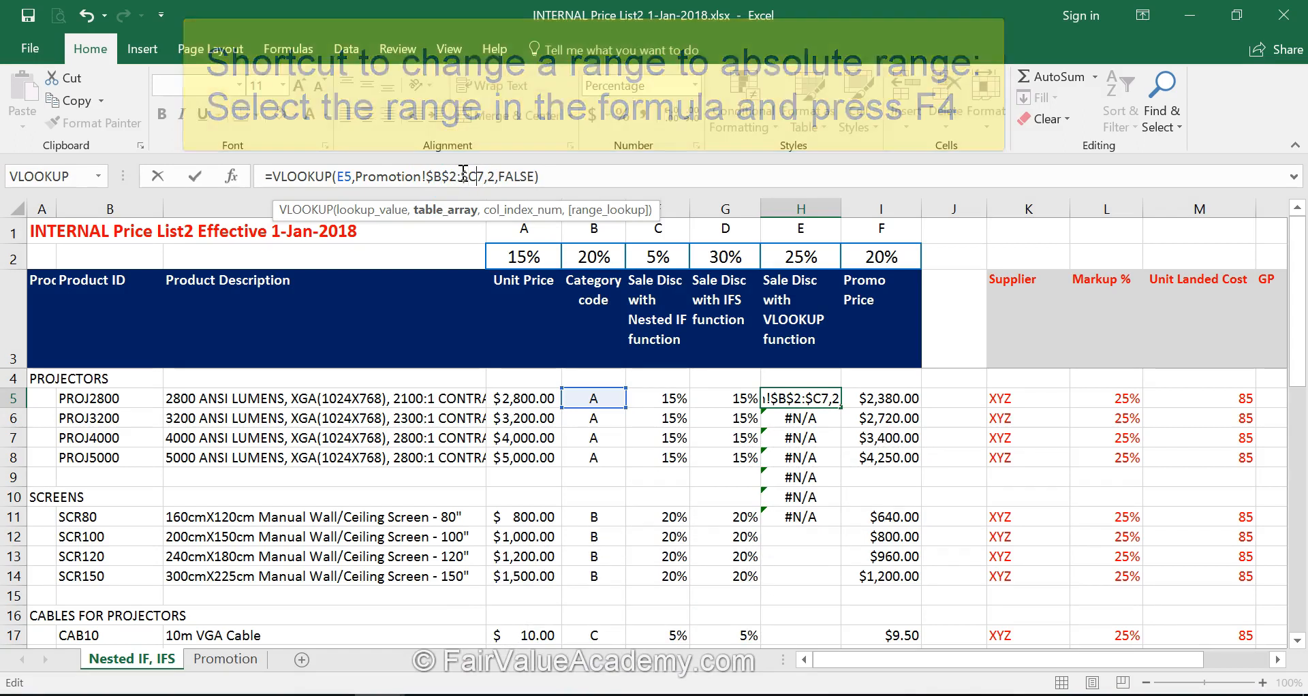
pyautogui.press('Return')
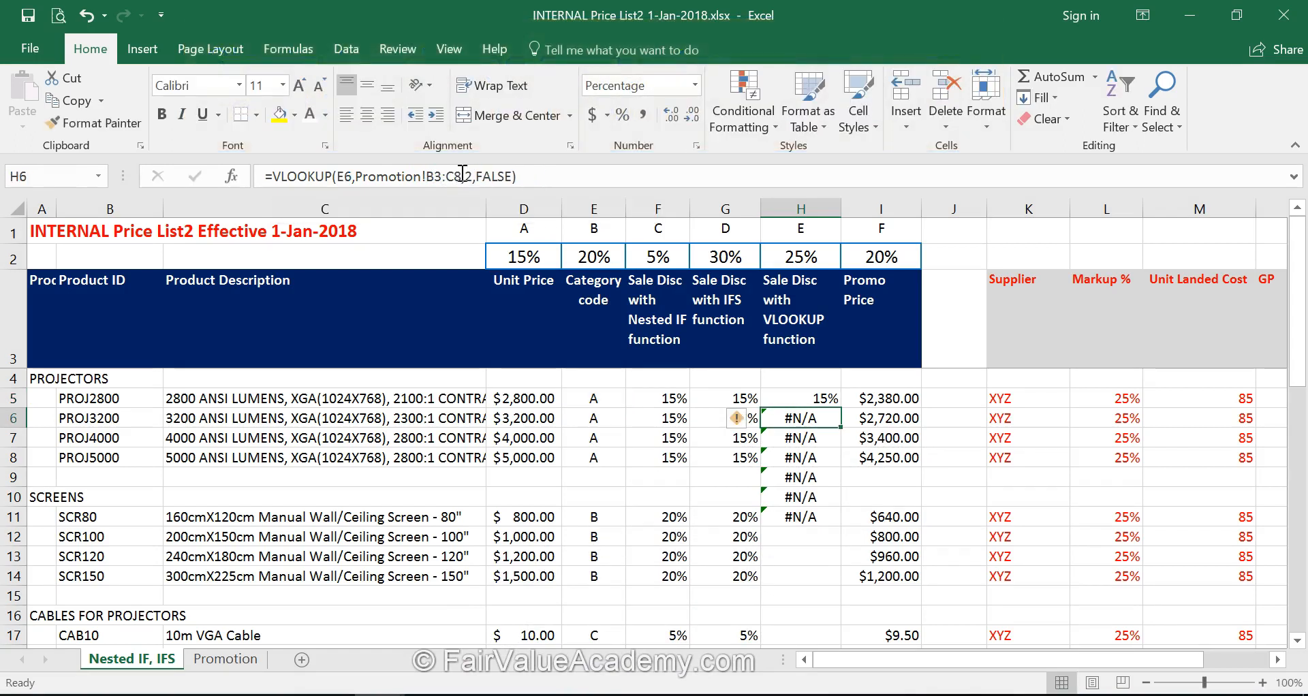
# Fill the VLOOKUP formula with the absolute range from H5 down to H37.
pyautogui.click(820, 400)
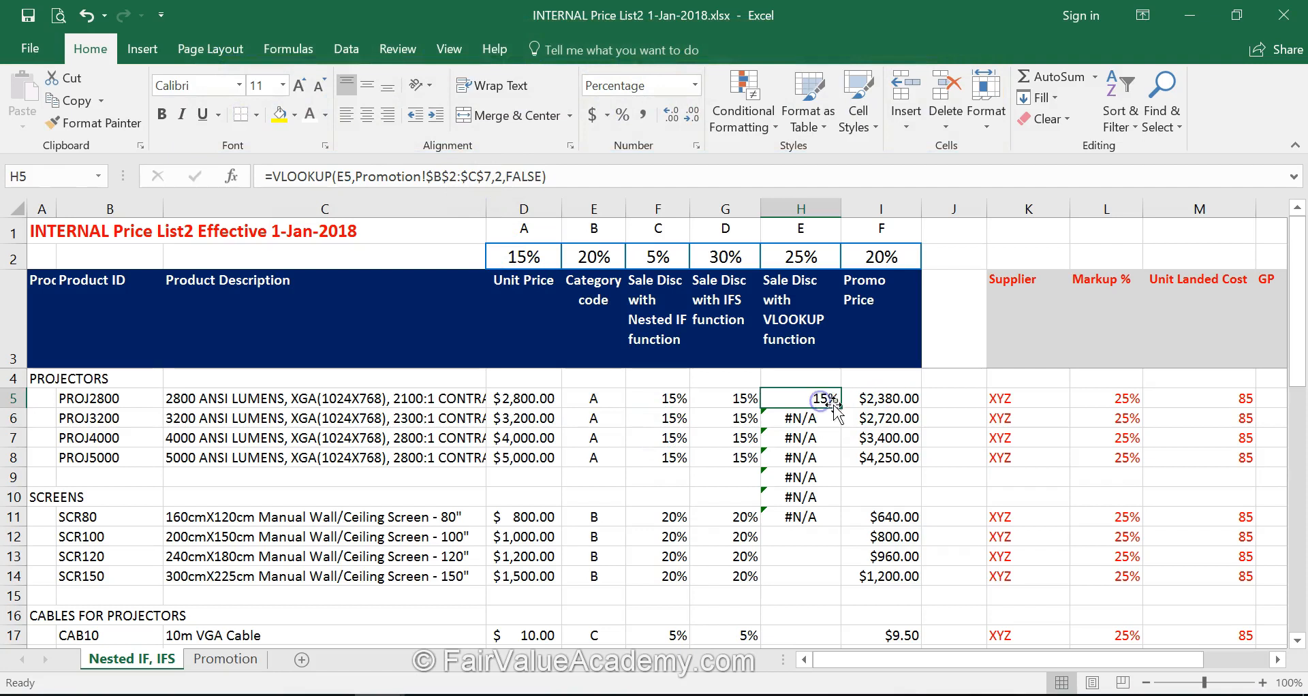
pyautogui.moveTo(838, 406); pyautogui.dragTo(803, 532)
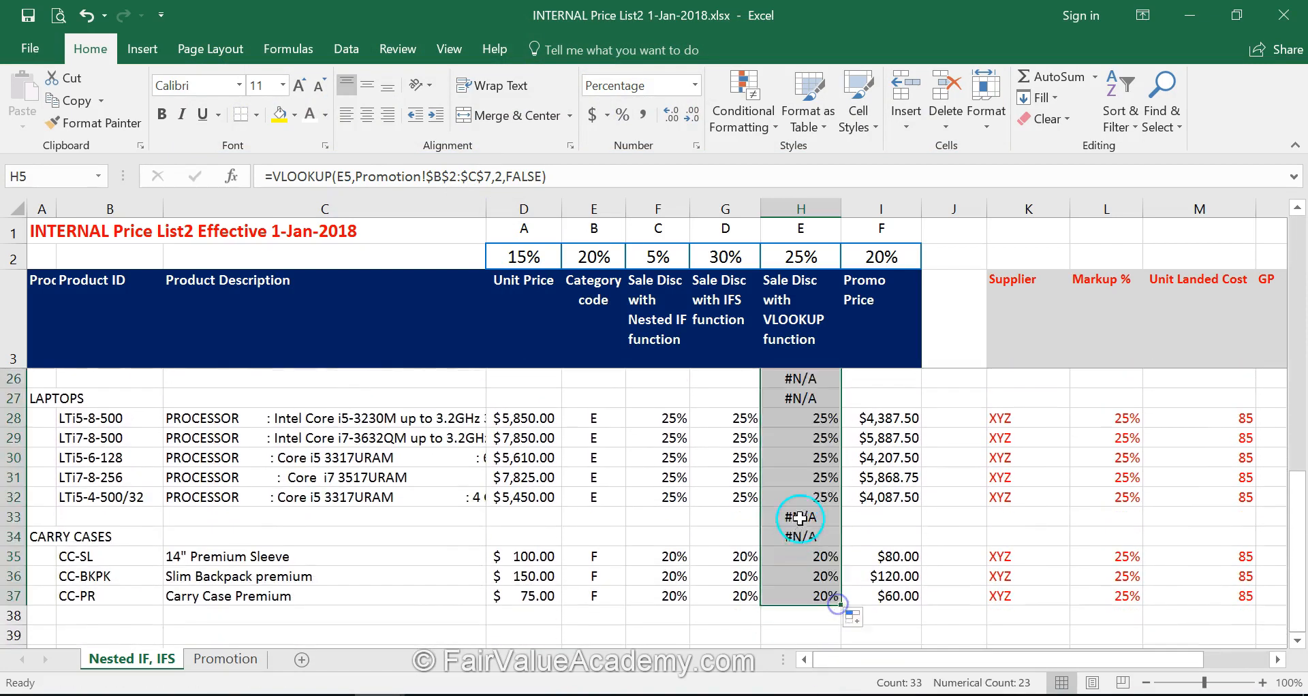
# Review the filled VLOOKUP discounts in column H against the nested IF and IFS discount columns.
pyautogui.scroll(6, 800, 506)
pyautogui.scroll(1, 800, 506)
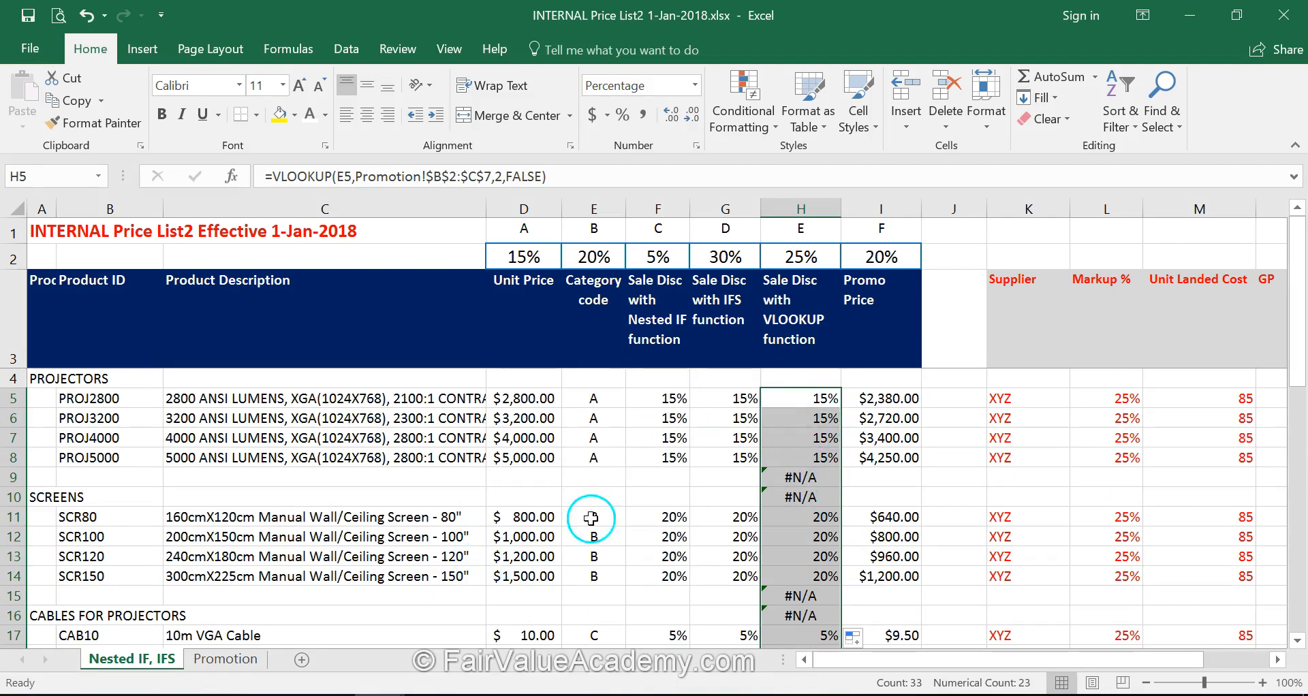
pyautogui.scroll(-8, 736, 532)
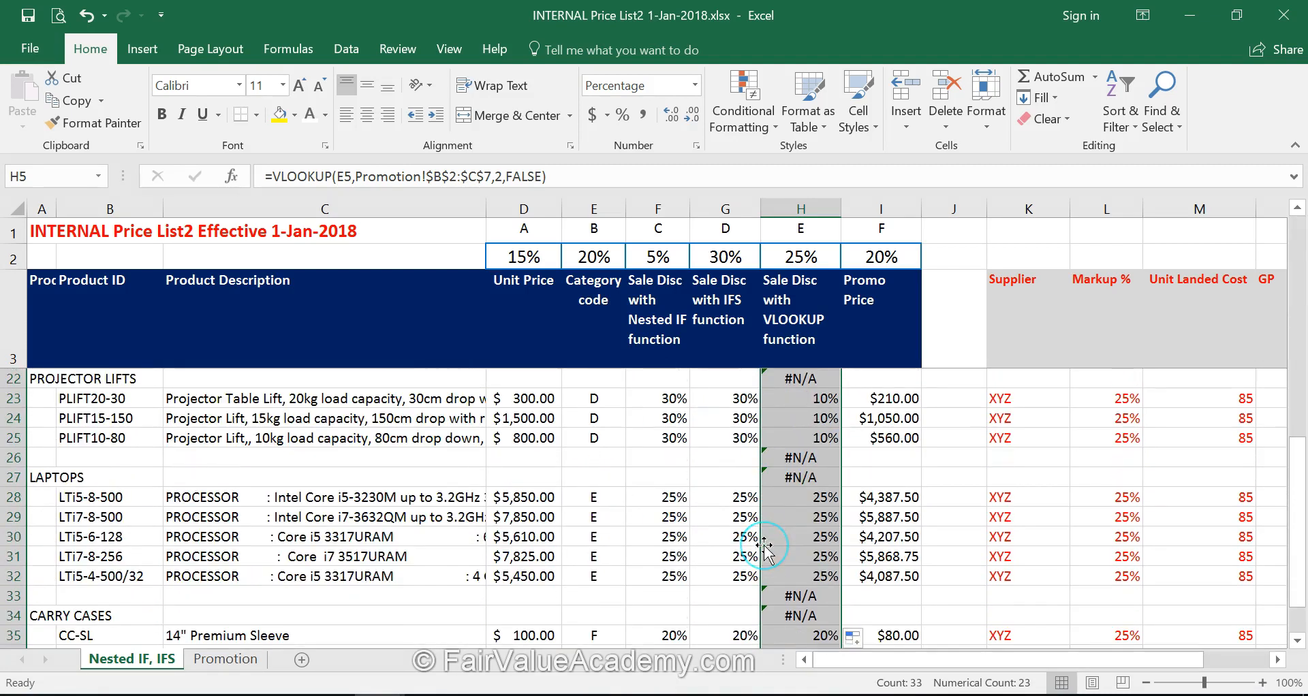
# Trace the error in H9 by checking its error options, the category code cell E9 and the codes on the Promotion sheet.
pyautogui.scroll(8, 748, 540)
pyautogui.click(805, 480)
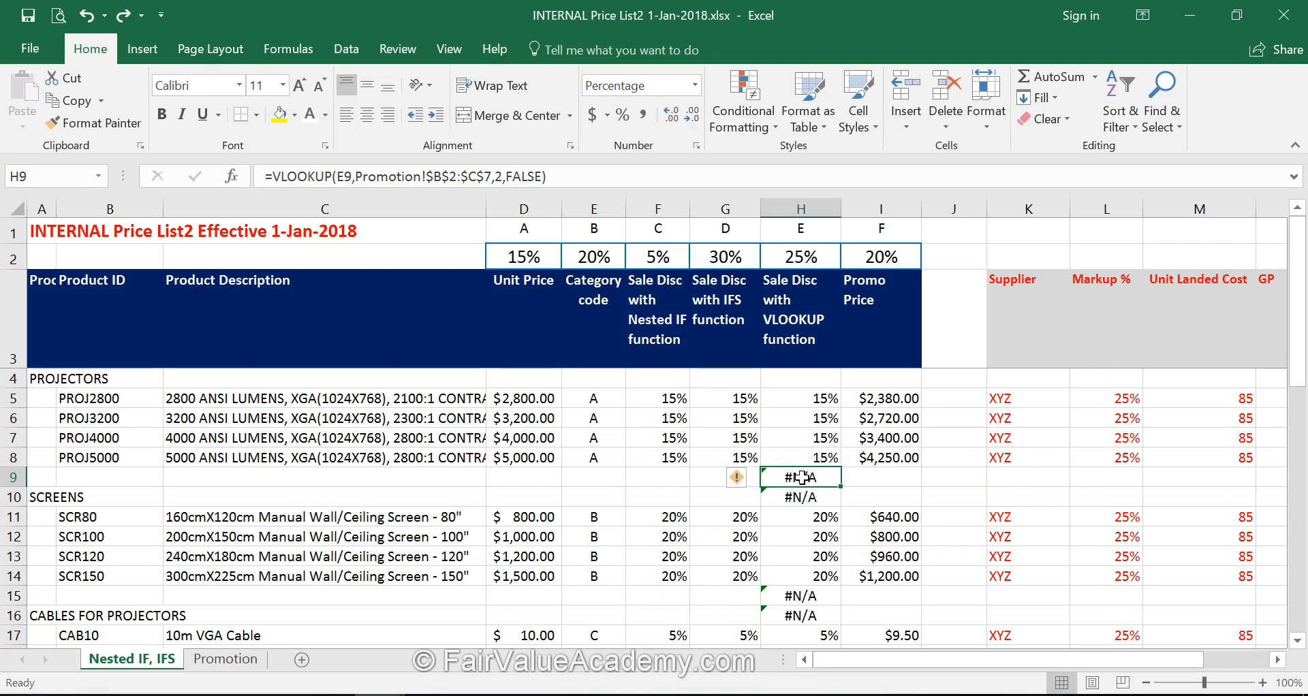
pyautogui.click(753, 480)
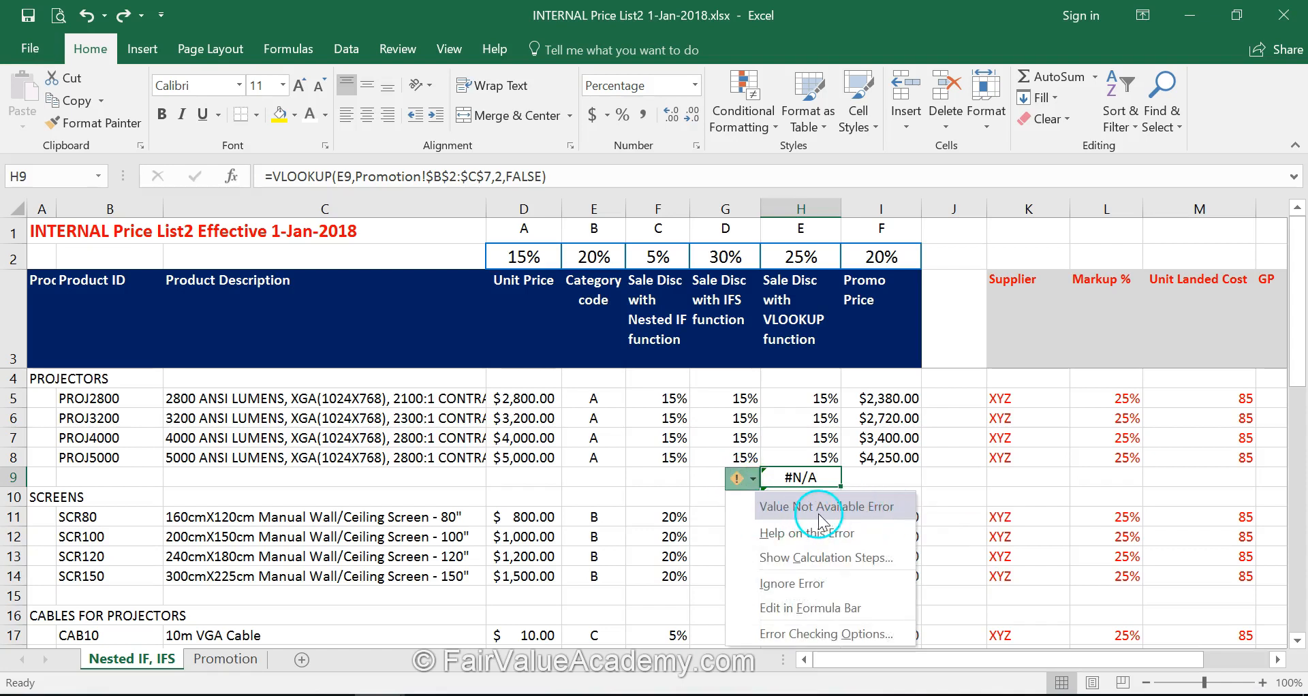
pyautogui.click(598, 476)
pyautogui.click(593, 478)
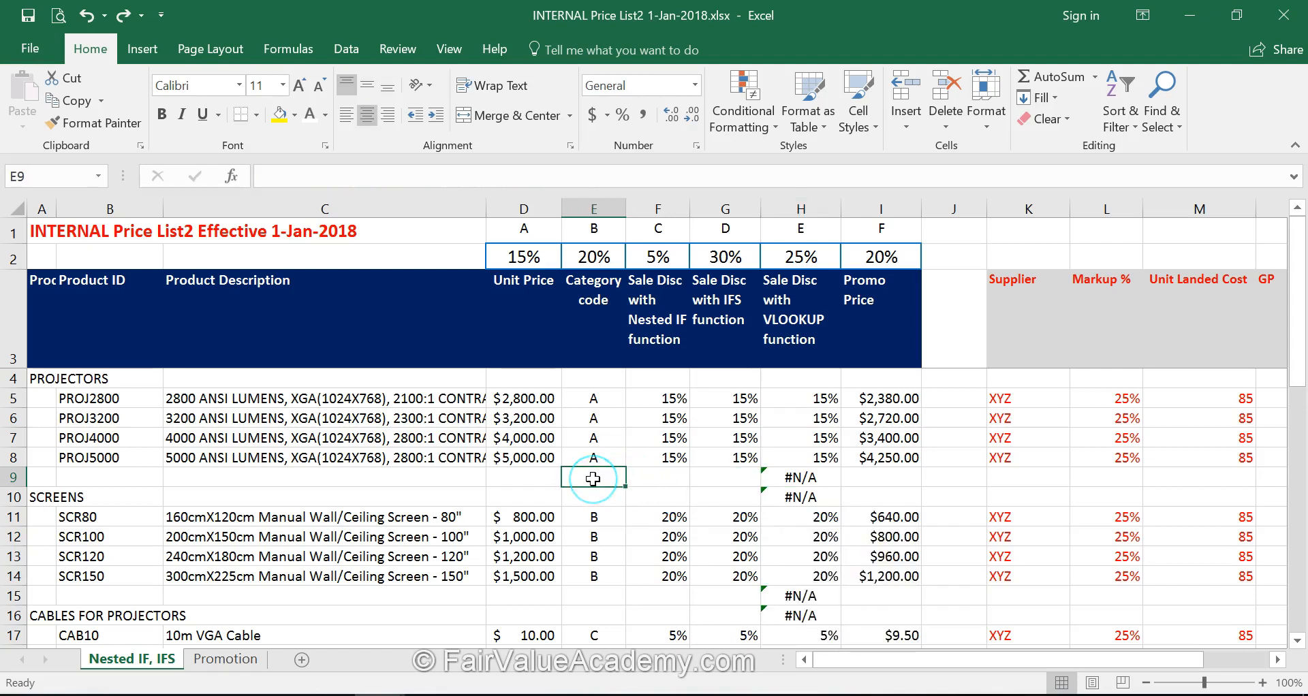
pyautogui.click(226, 659)
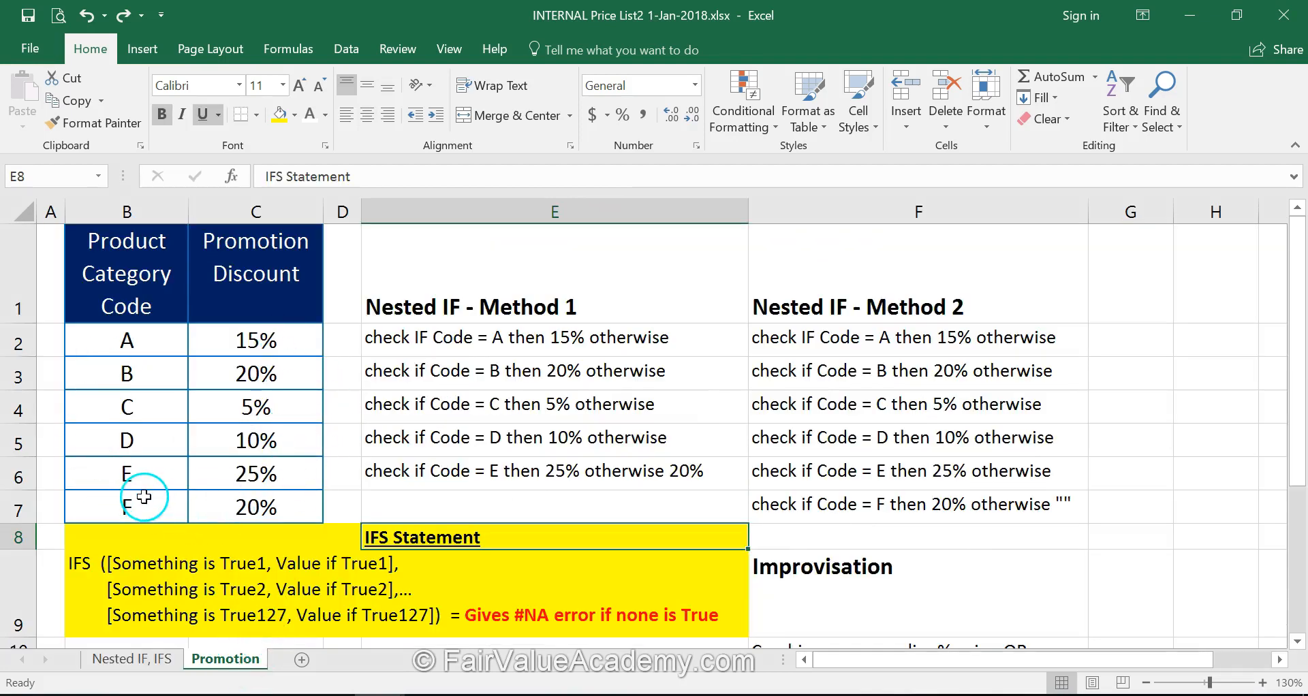
pyautogui.click(132, 659)
pyautogui.click(777, 485)
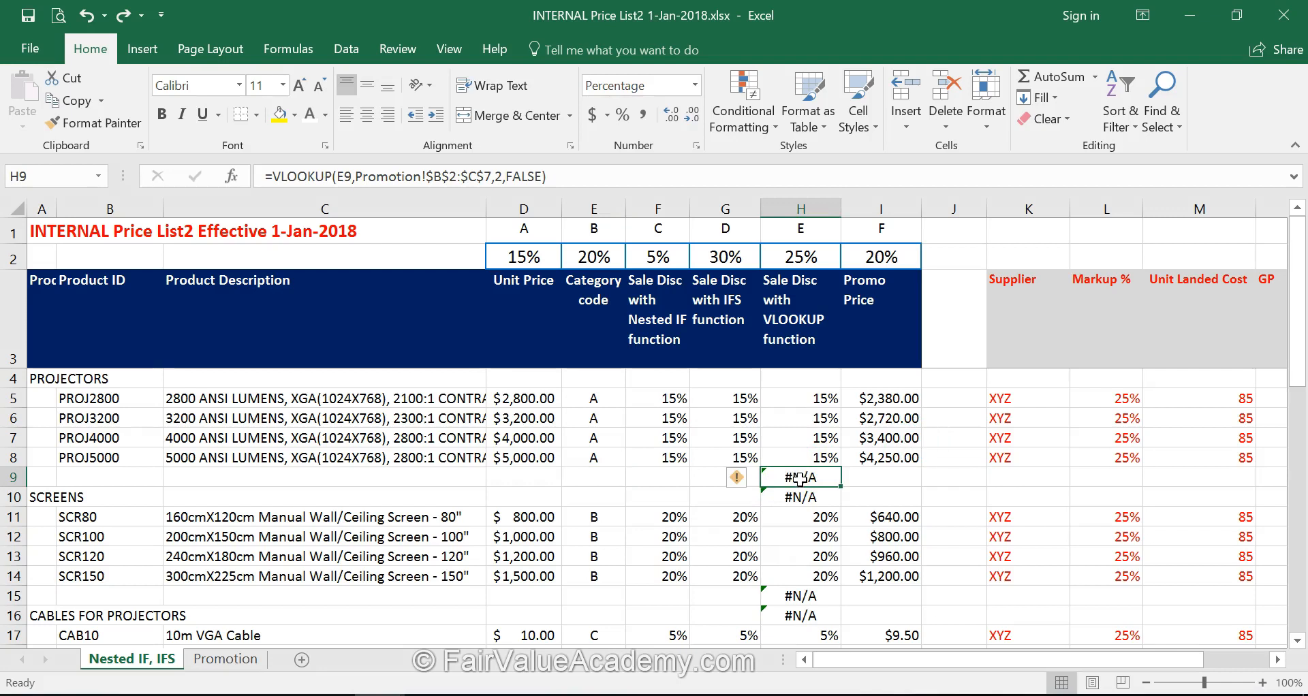
pyautogui.click(594, 477)
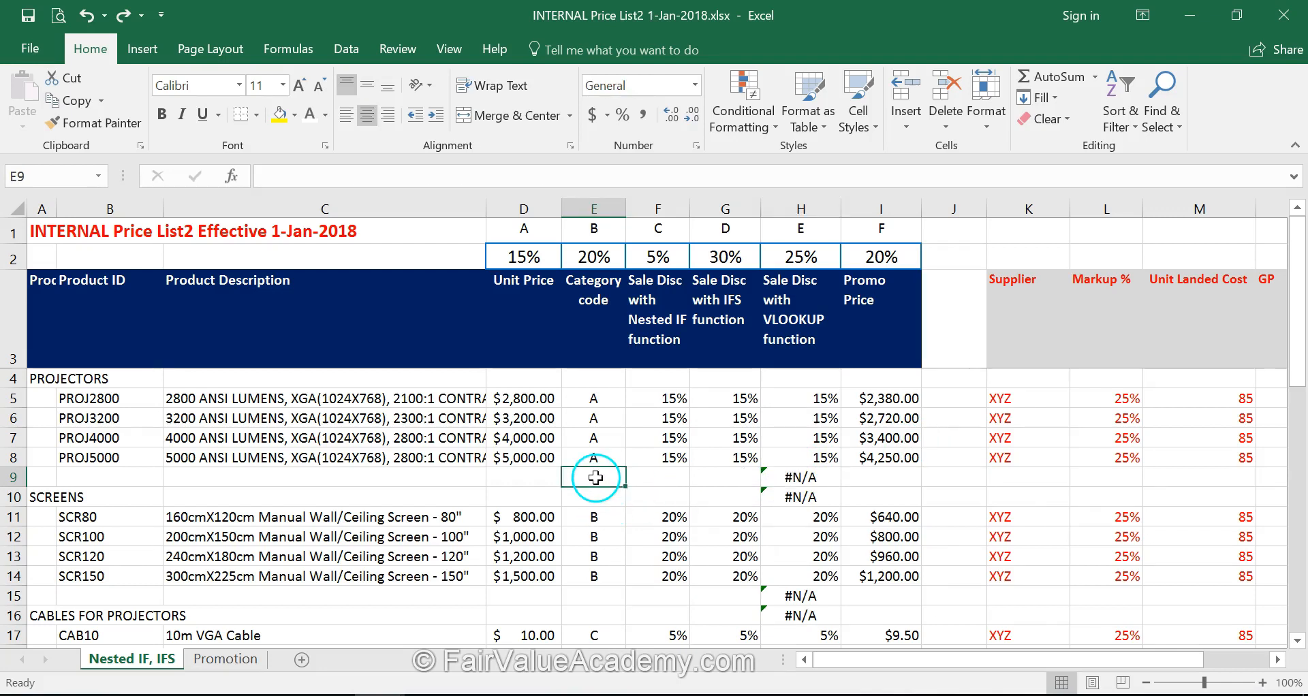
# Wrap the H9 VLOOKUP in an IF that returns blank for an empty category code: =IF(E9="","",VLOOKUP(E9,Promotion!$B$2:$C$7,2,FALSE)).
pyautogui.click(797, 477)
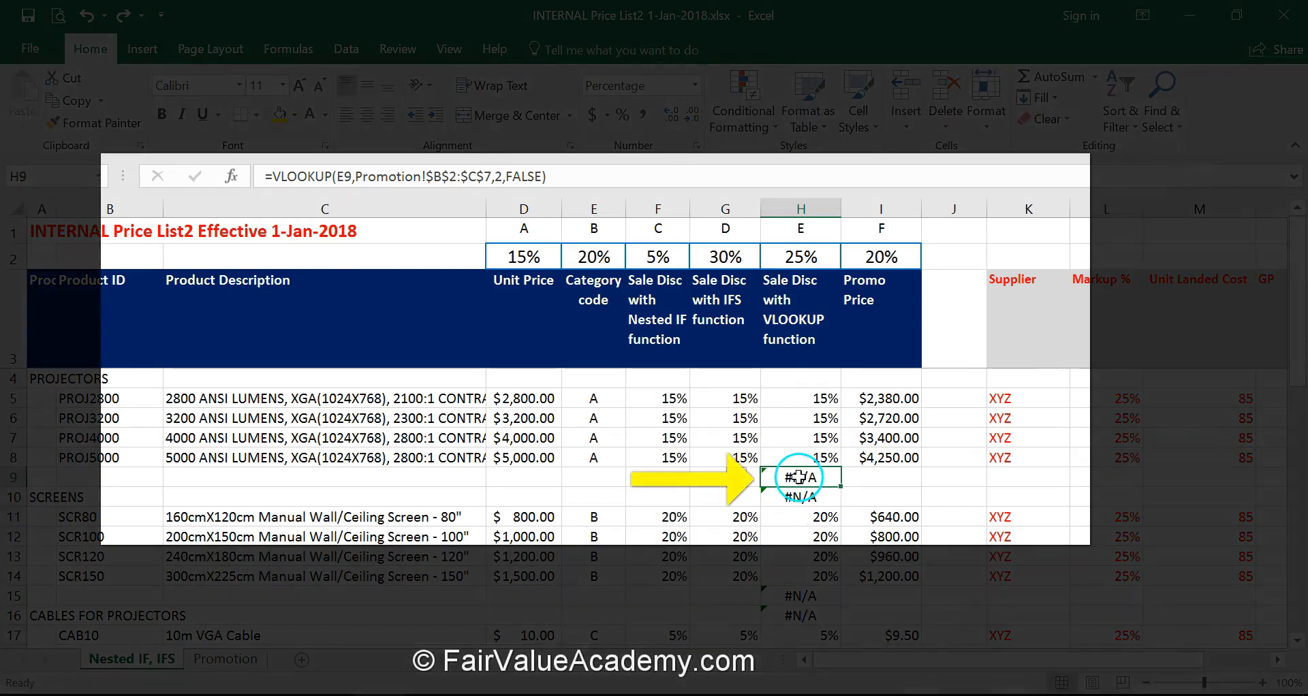
pyautogui.click(272, 177)
pyautogui.write('if(')
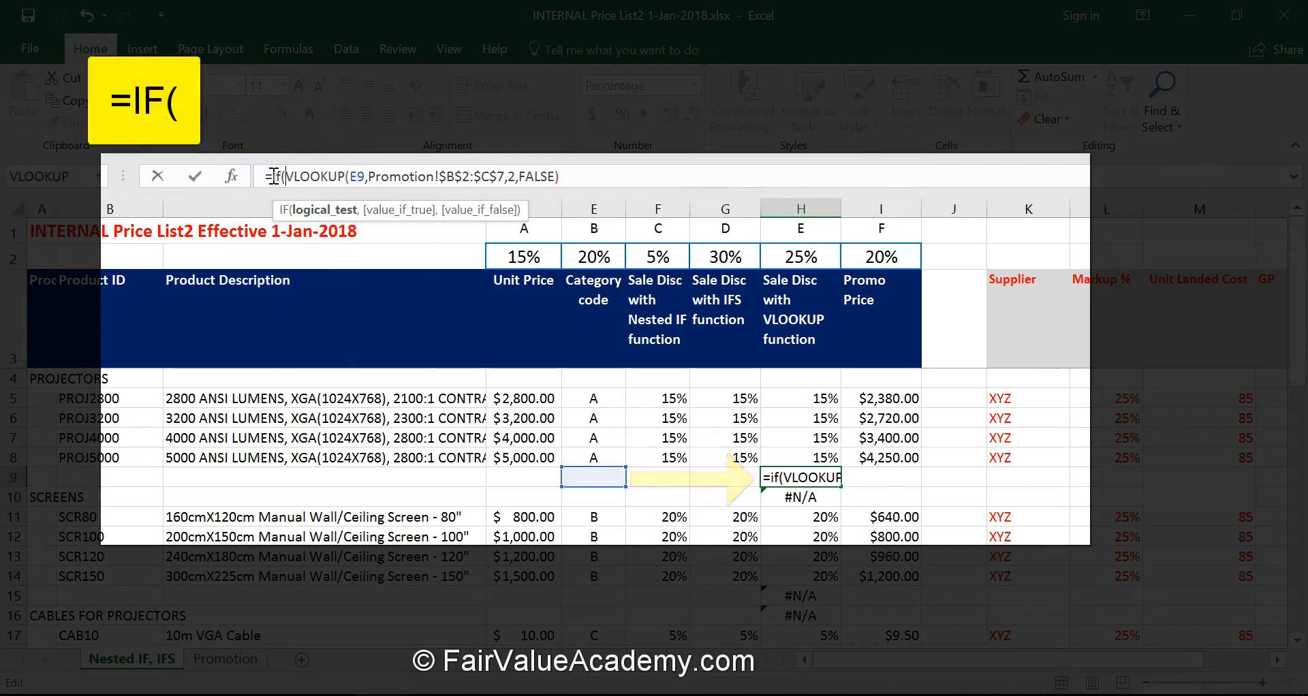
pyautogui.click(596, 476)
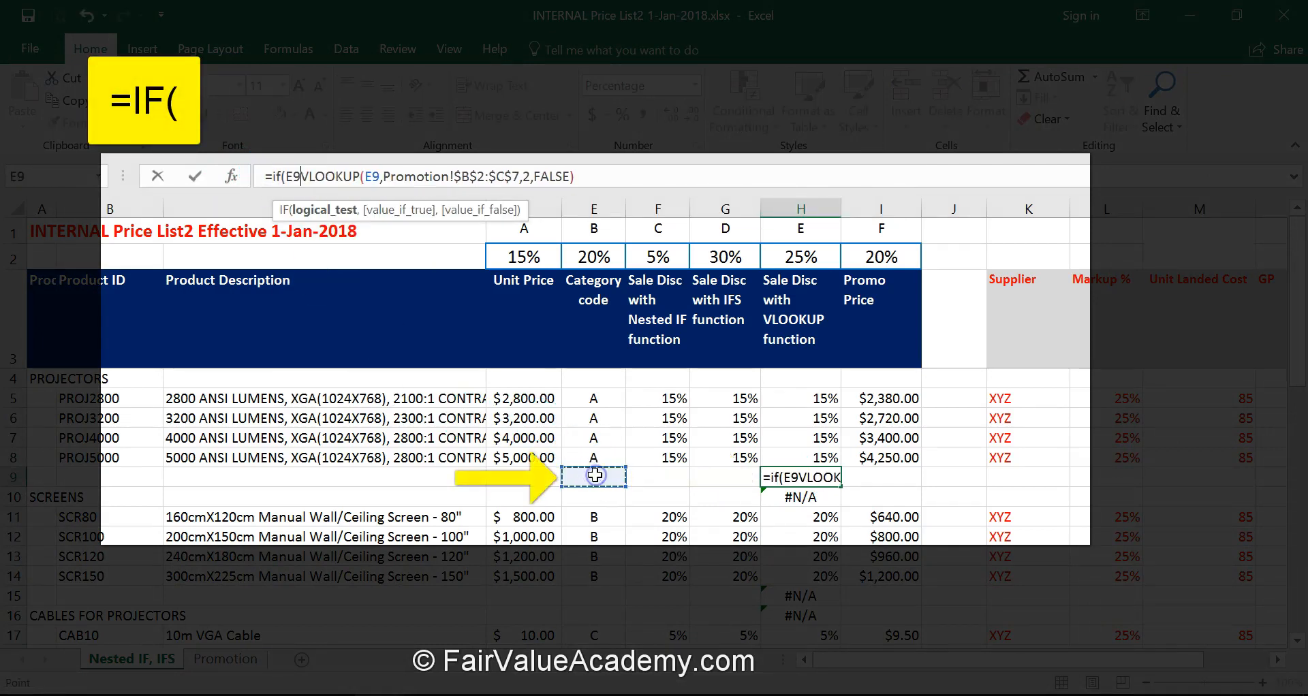
pyautogui.write('="",')
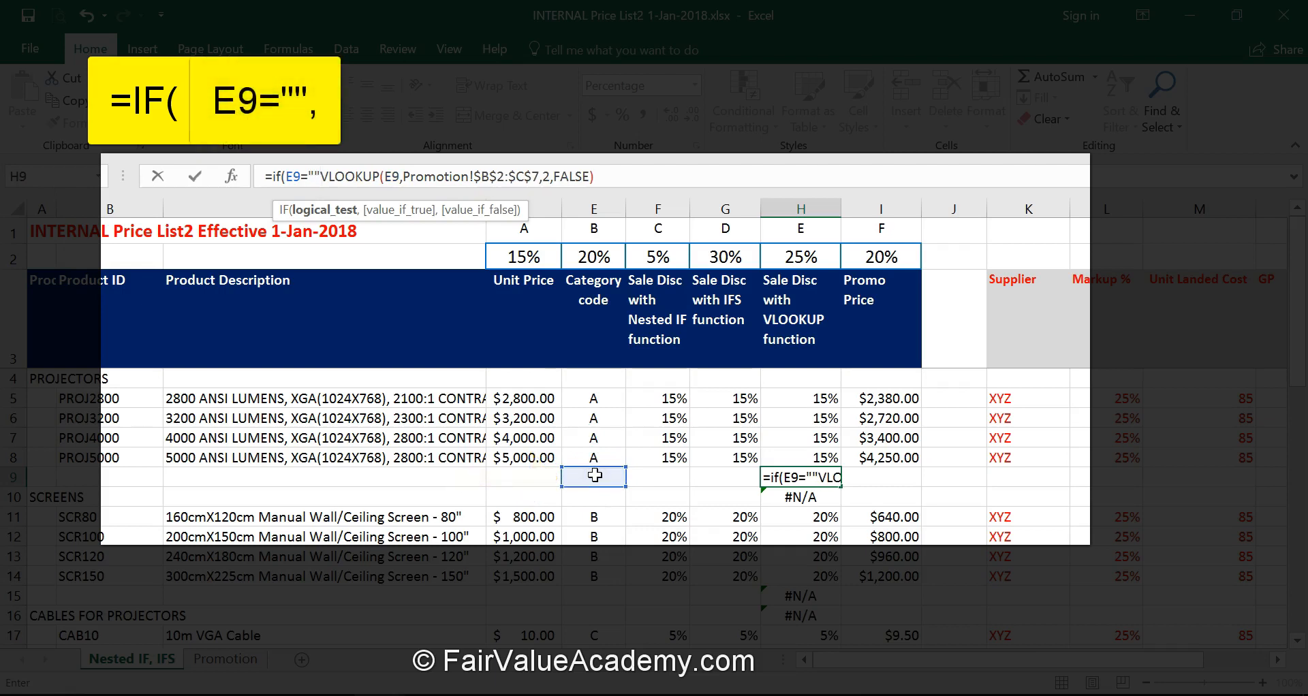
pyautogui.write('""')
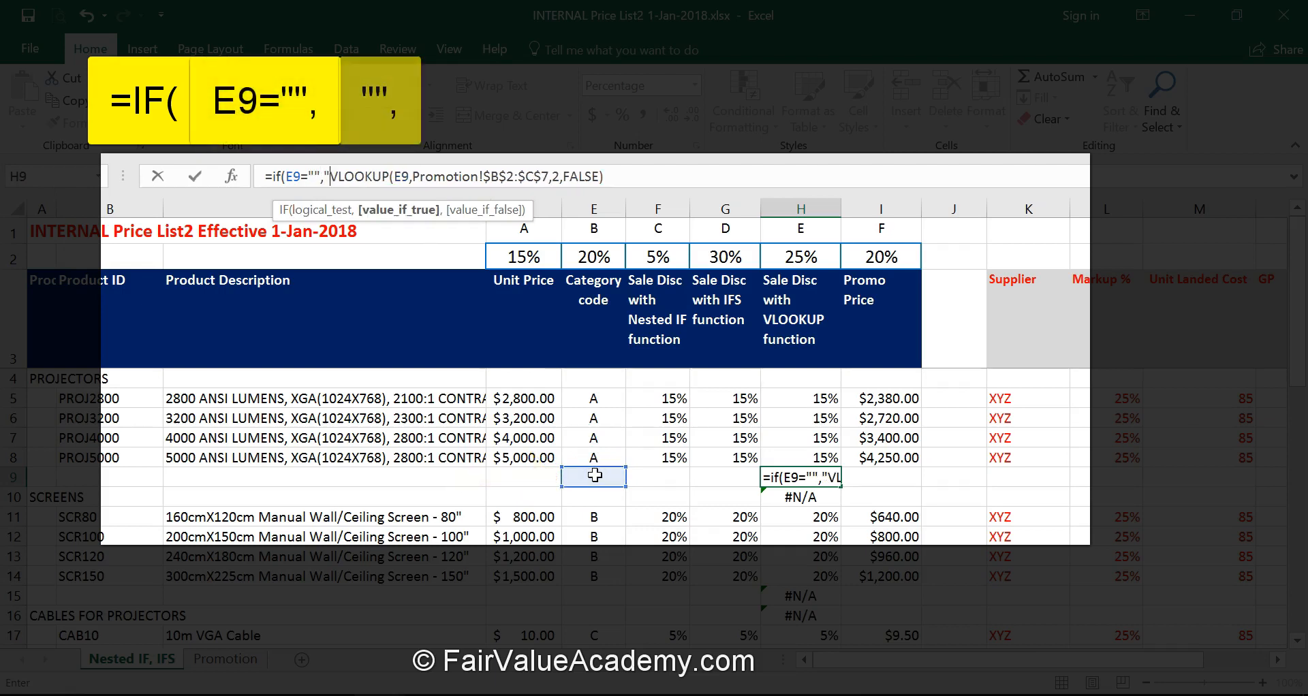
pyautogui.write(',')
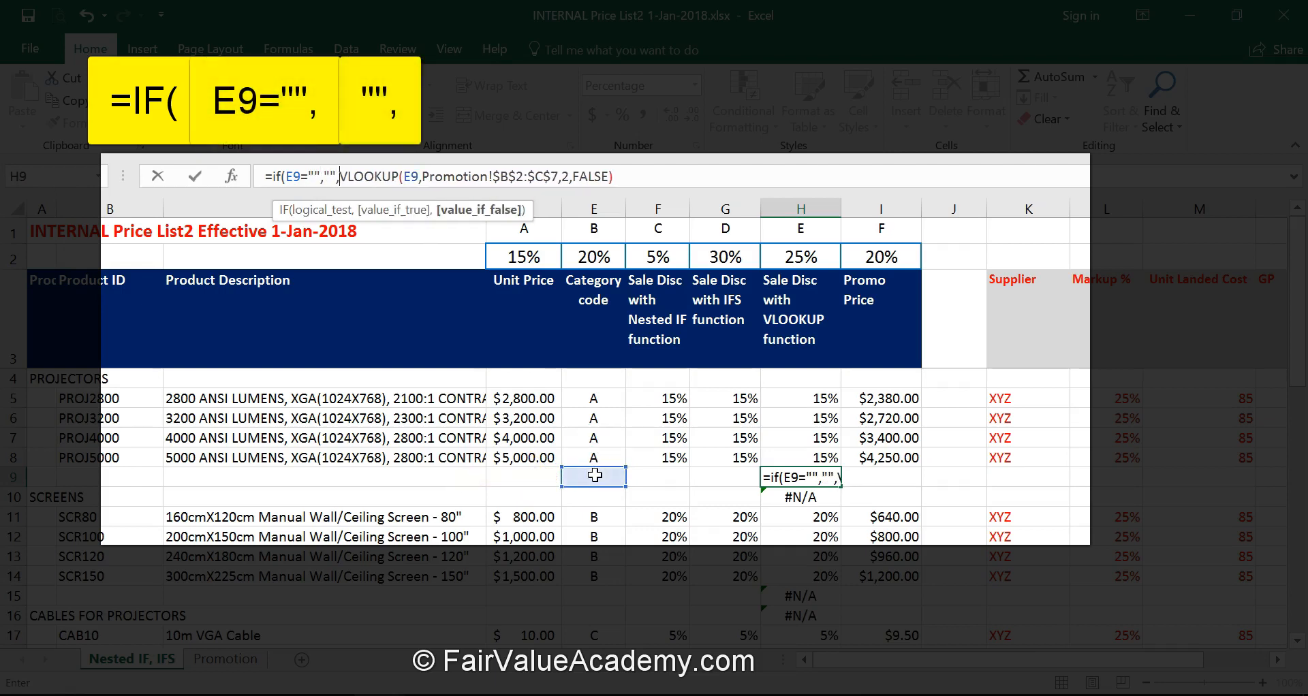
pyautogui.click(638, 175)
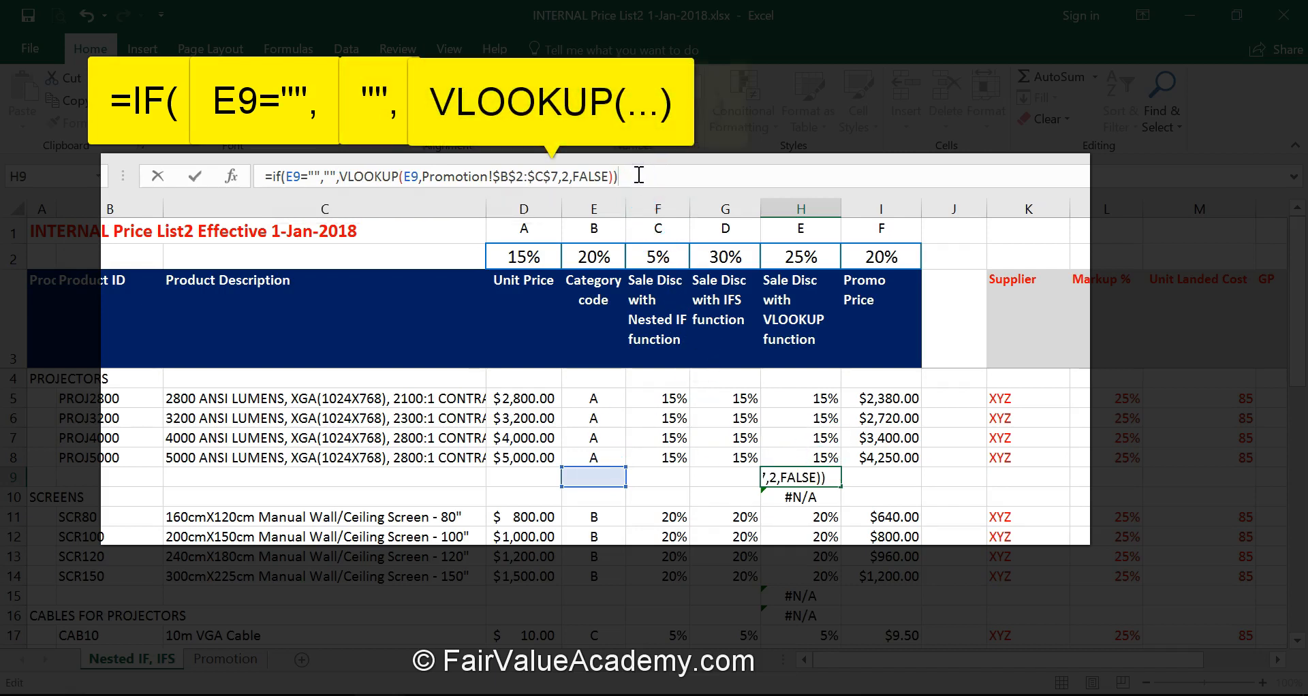
pyautogui.press('Return')
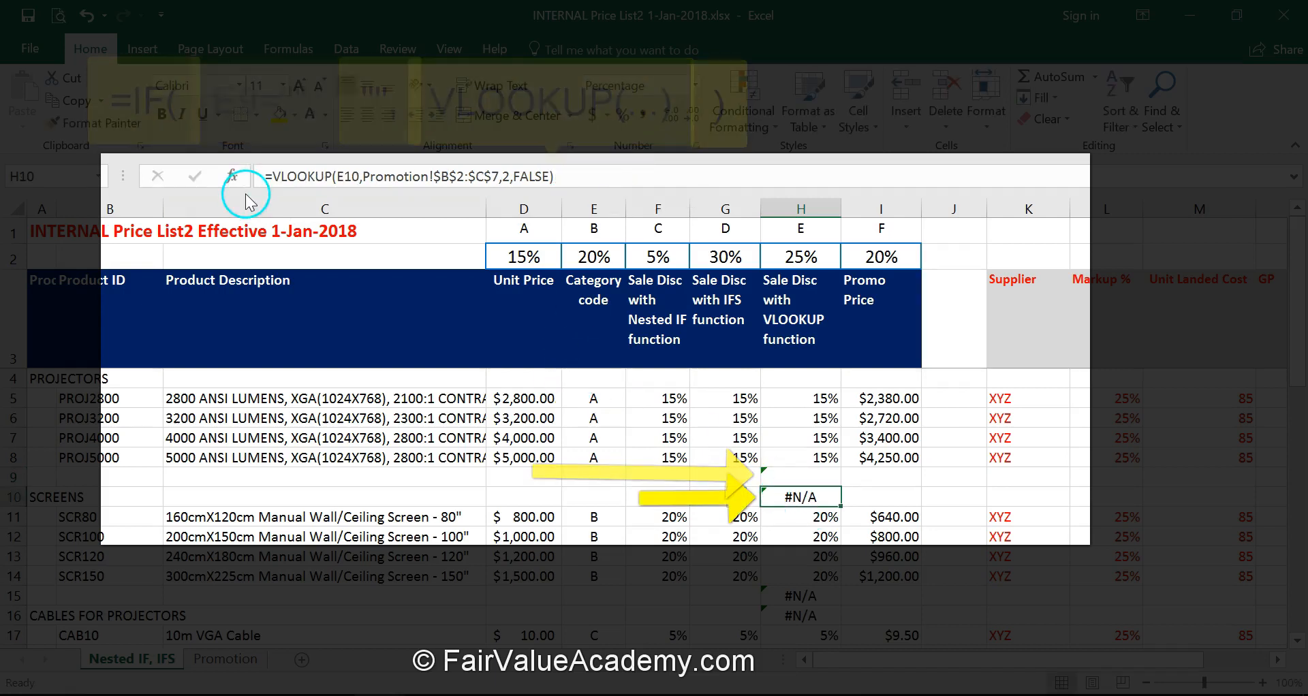
# Wrap the H10 VLOOKUP in an IFERROR that returns blank on an error: =IFERROR(VLOOKUP(E10,Promotion!$B$2:$C$7,2,FALSE),"").
pyautogui.click(271, 176)
pyautogui.write('iferror')
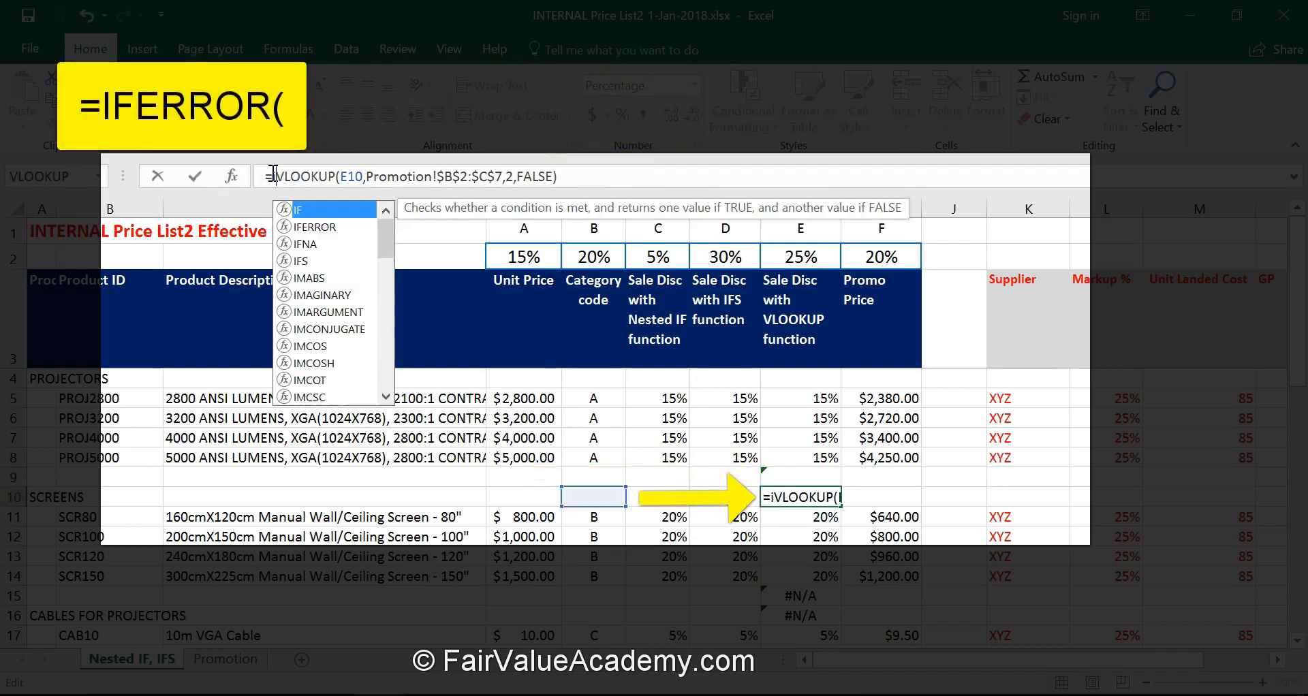
pyautogui.write('(')
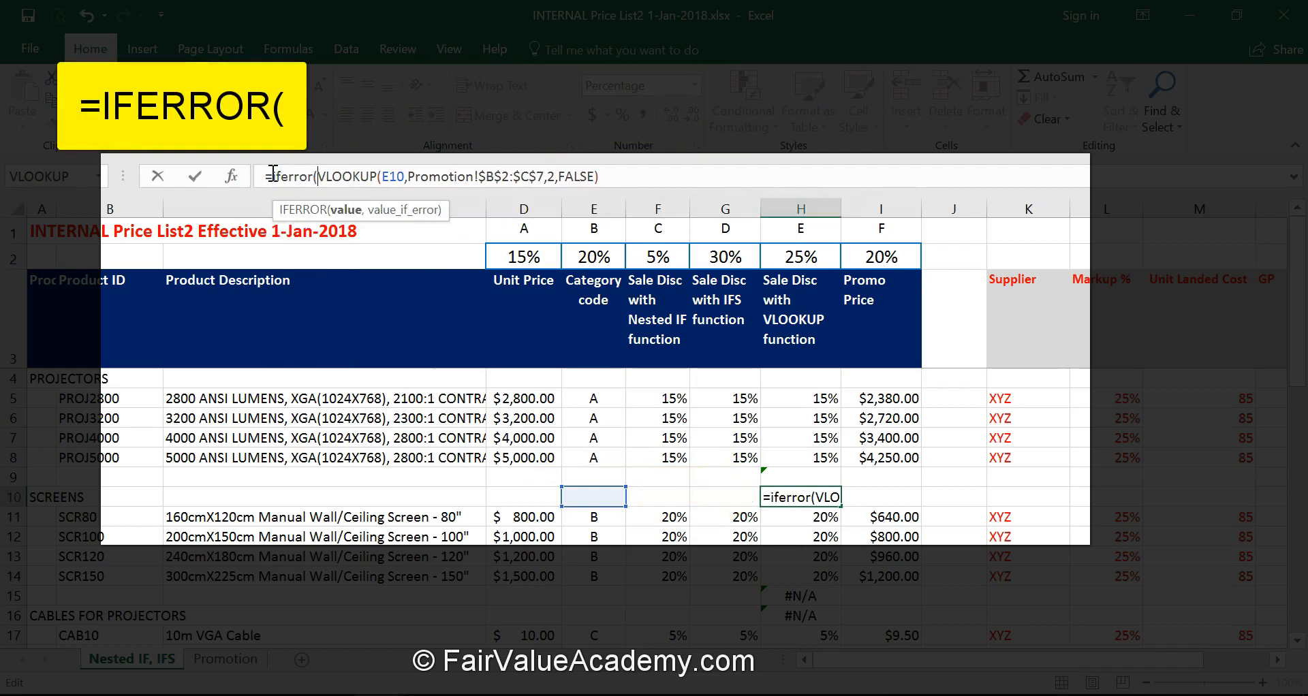
pyautogui.click(607, 176)
pyautogui.write(',""')
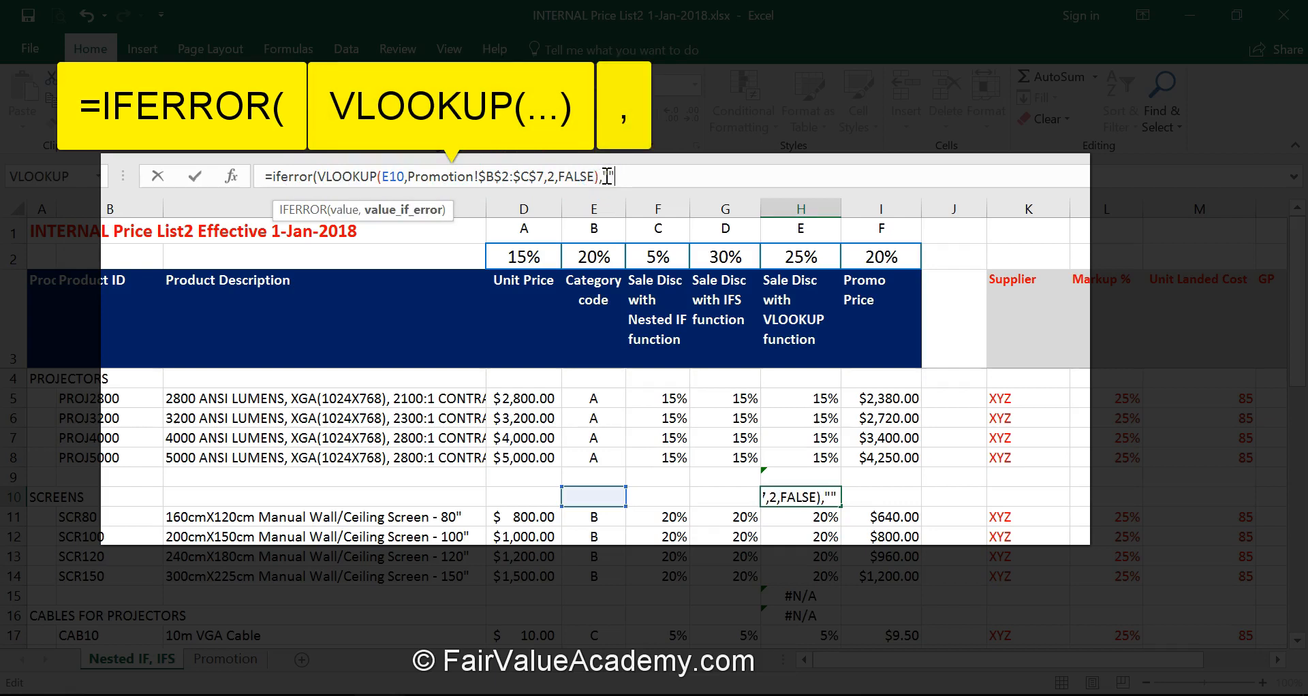
pyautogui.write(')')
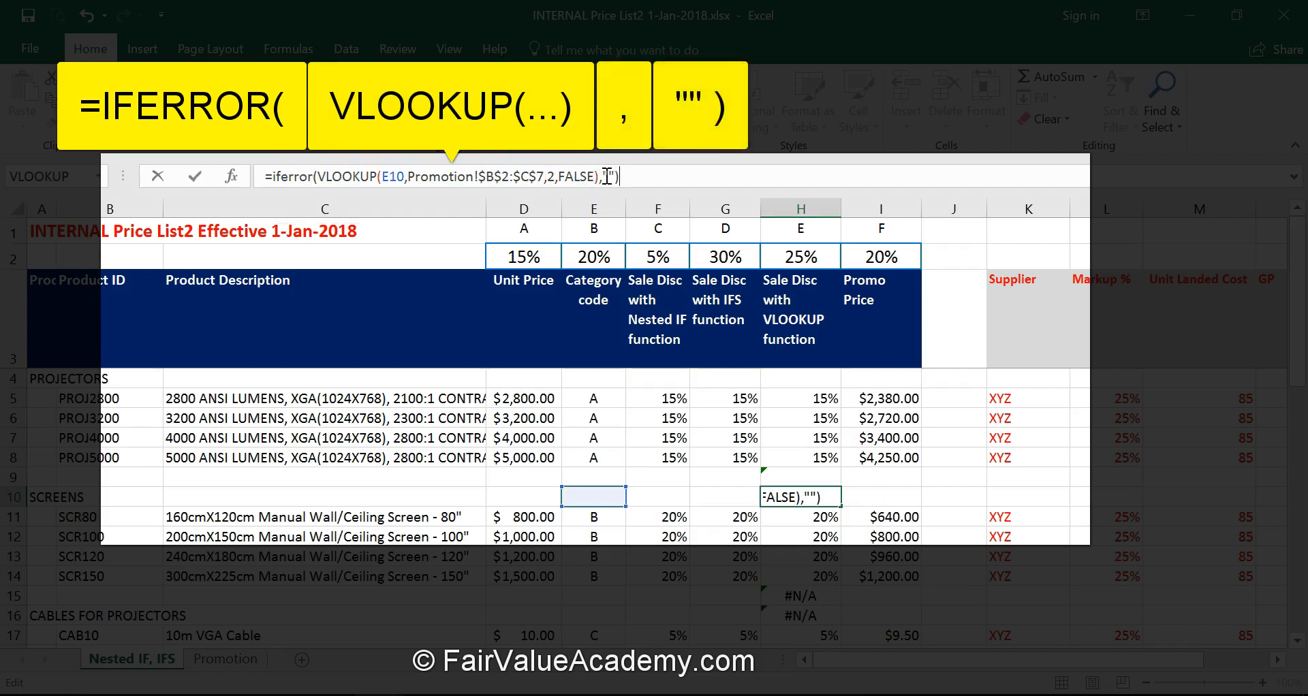
pyautogui.press('Return')
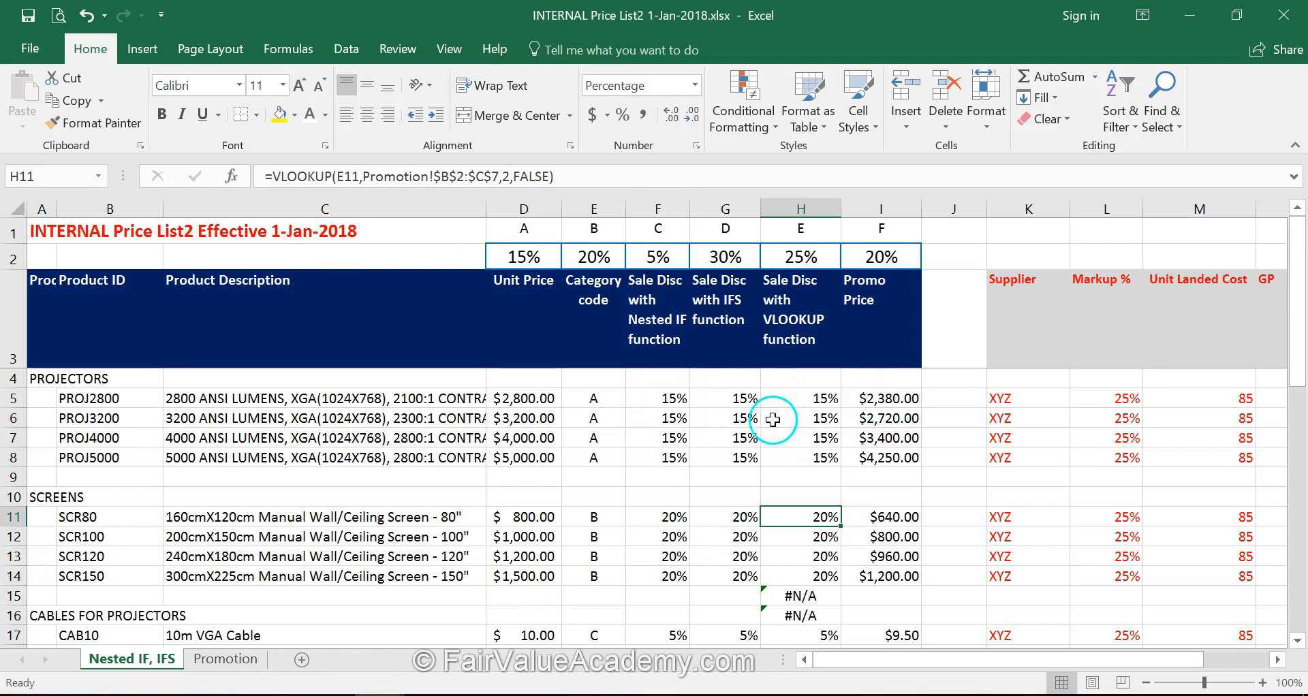
# Compare the VLOOKUP formula in H5 with the IFS formula in G5 and the nested IF formula in F5.
pyautogui.click(816, 402)
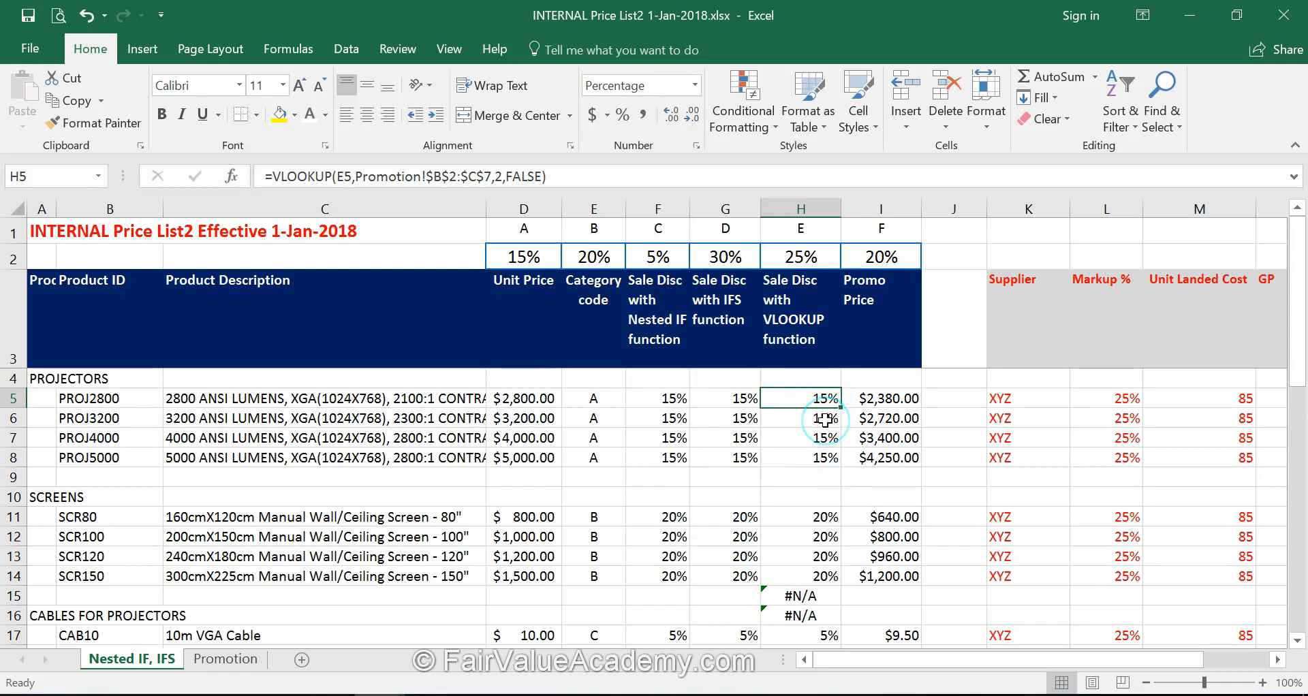
pyautogui.click(733, 403)
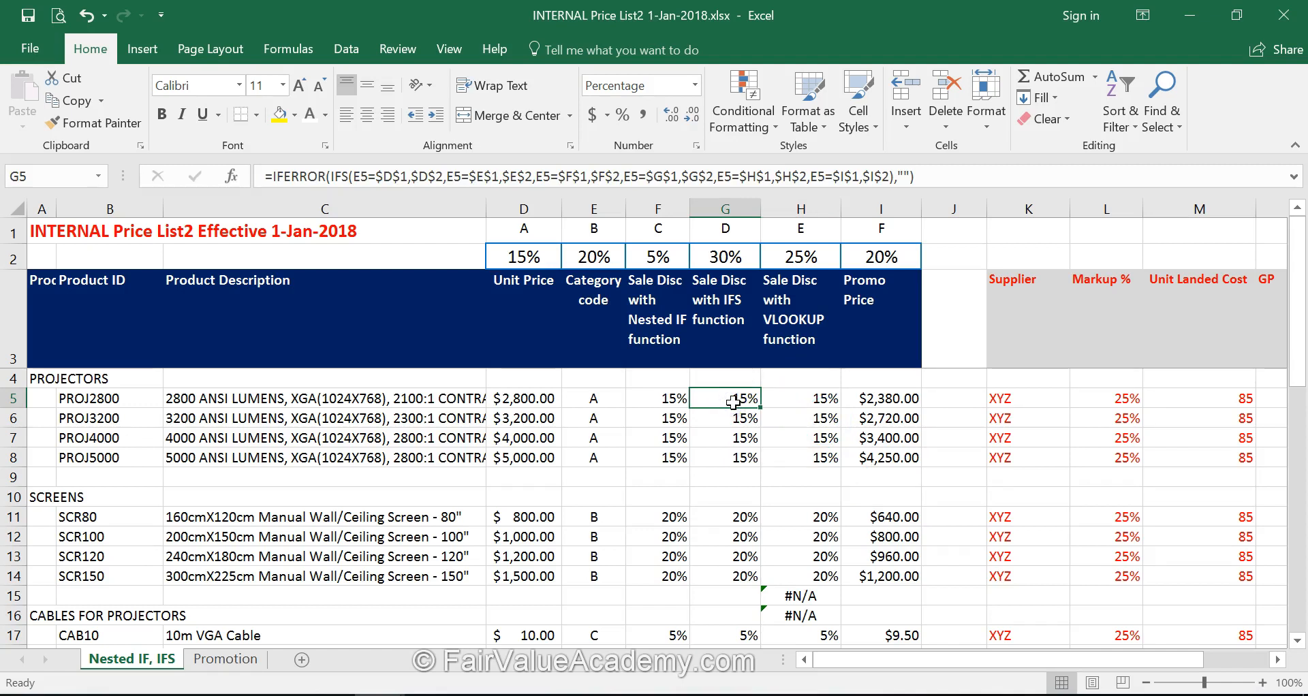
pyautogui.click(656, 401)
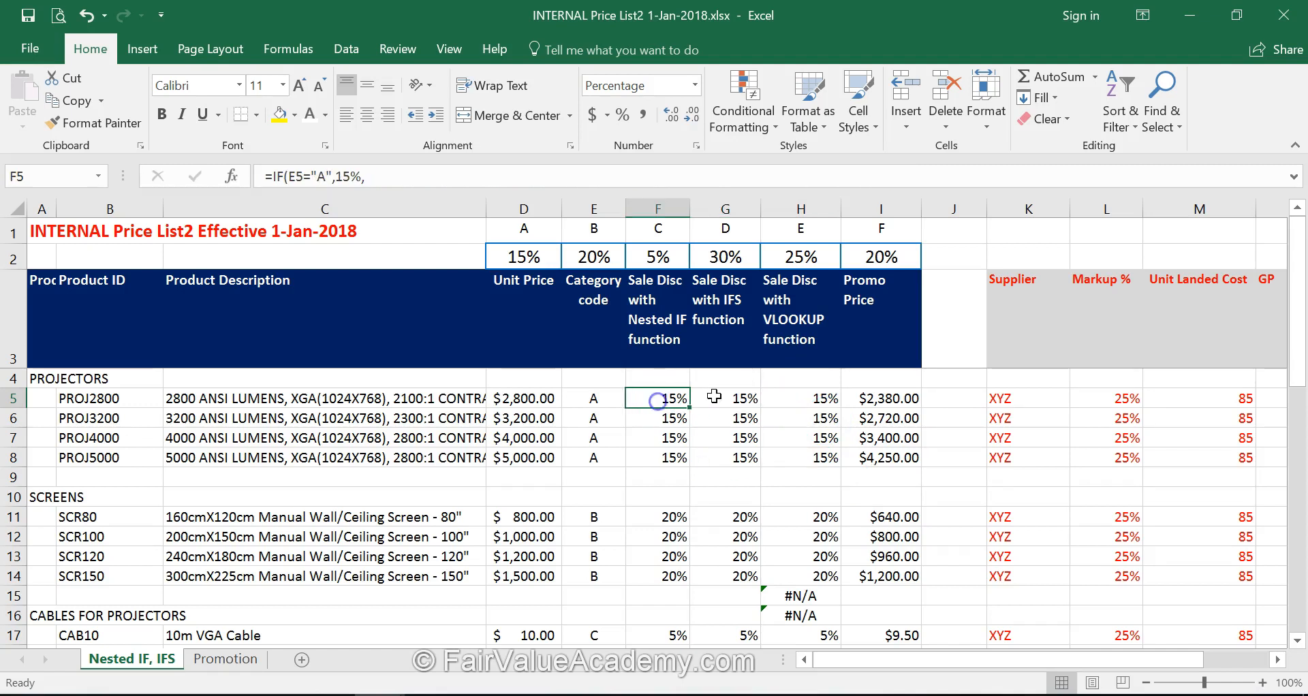